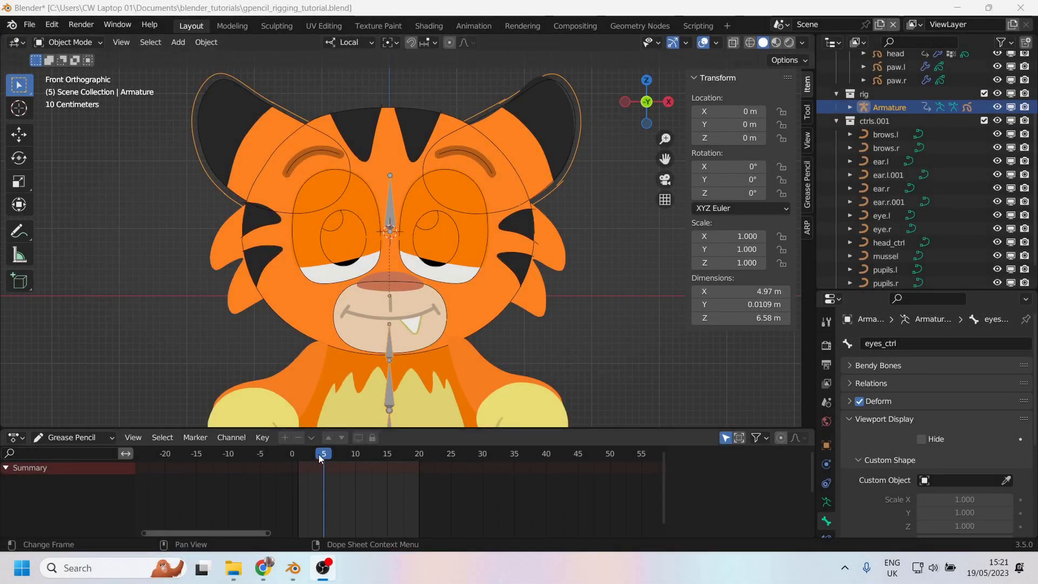
Scrub the blink animation back to frame 1 and zoom in on the tiger's face.
{"action": "left_click_drag", "start_coordinate": [319, 454], "coordinate": [299, 462]}
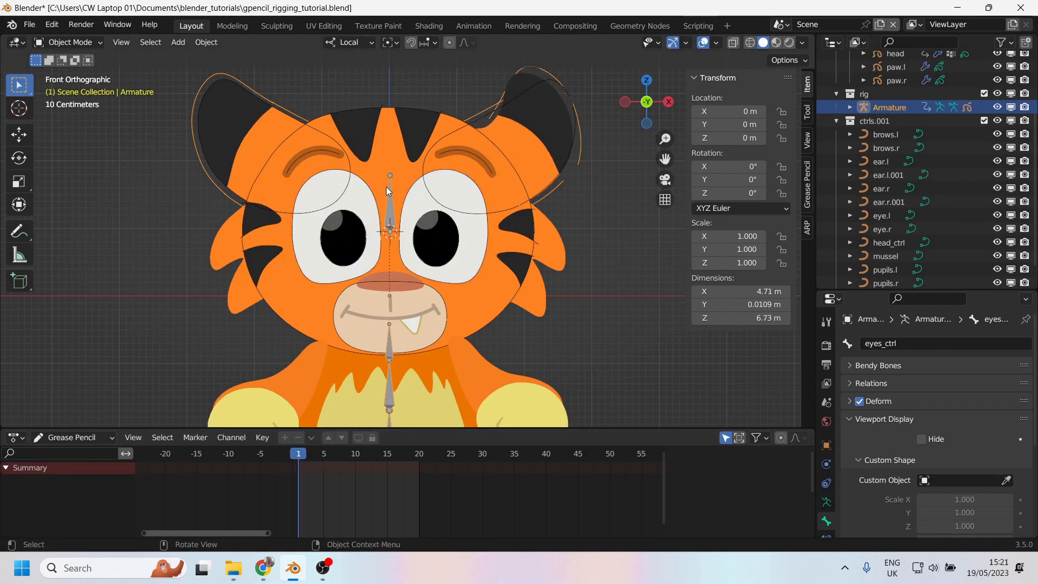
{"action": "scroll", "coordinate": [398, 206], "scroll_direction": "up", "scroll_amount": 3}
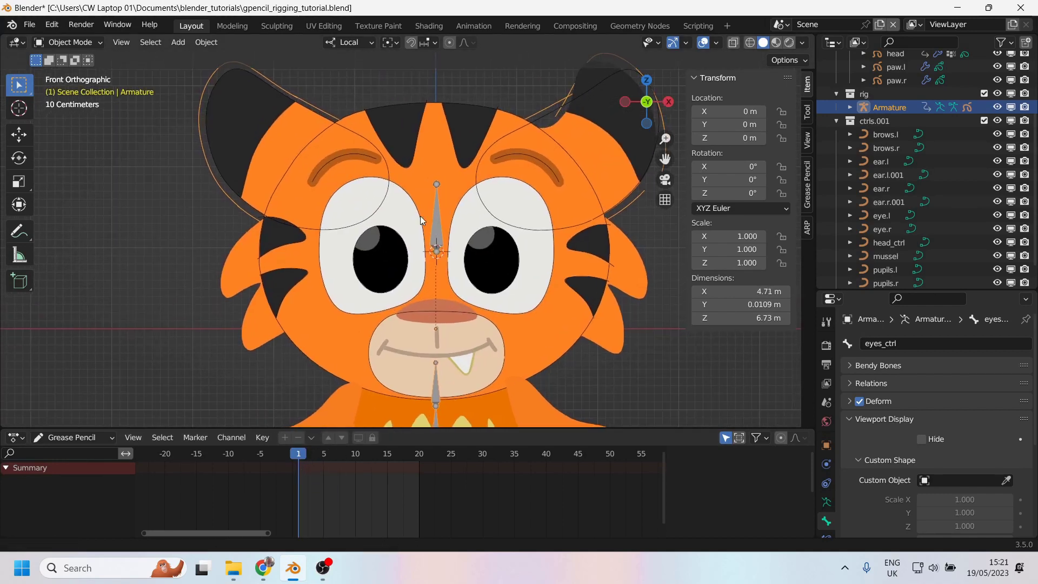
In Edit Mode, select the forehead stripes bone and place the 3D cursor at its upper joint.
{"action": "middle_click_drag", "start_coordinate": [419, 215], "coordinate": [395, 225], "text": "shift"}
{"action": "key", "text": "Tab"}
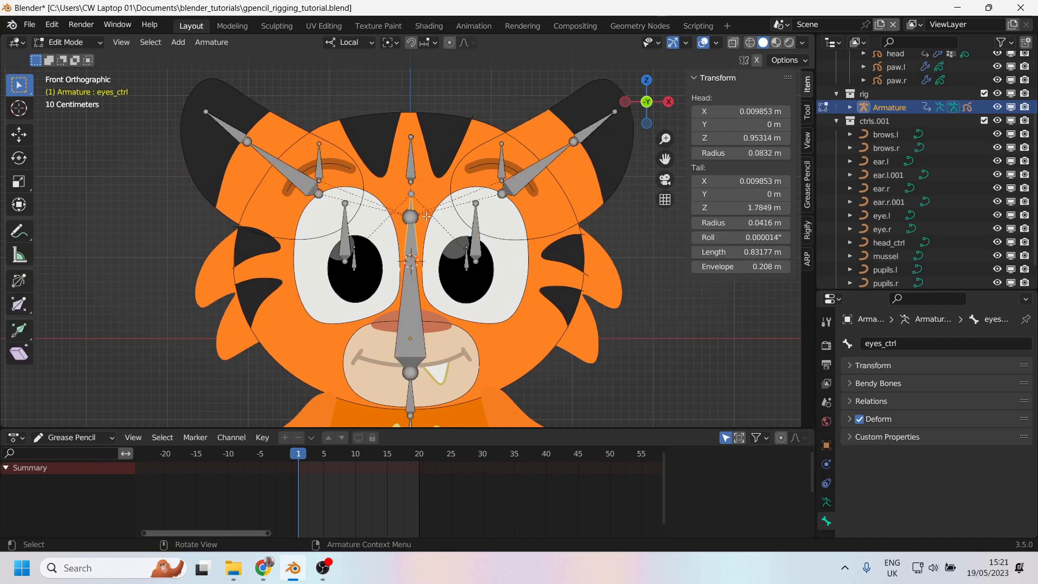
{"action": "scroll", "coordinate": [419, 195], "scroll_direction": "up", "scroll_amount": 1}
{"action": "left_click", "coordinate": [417, 186]}
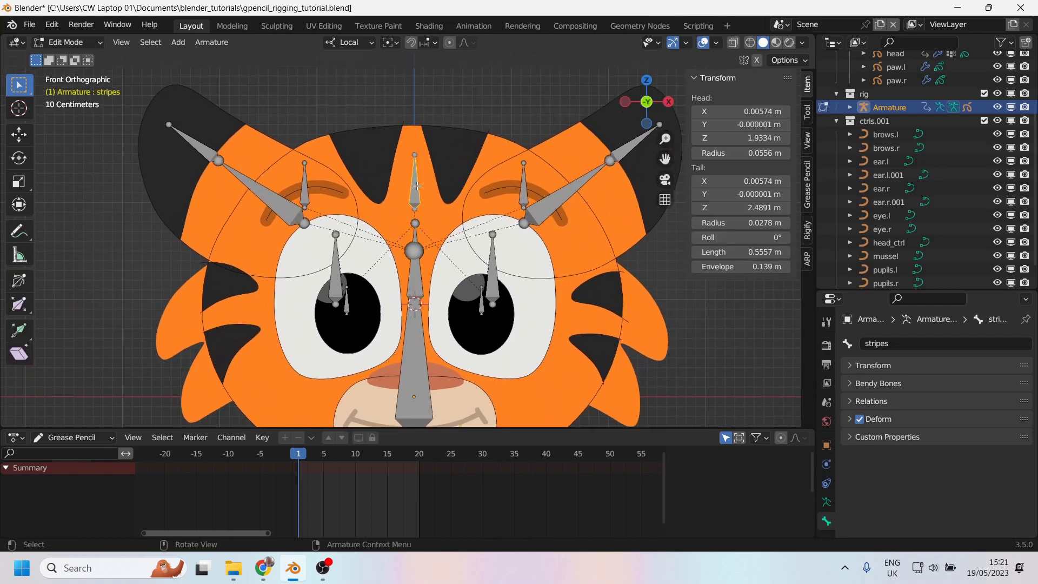
{"action": "scroll", "coordinate": [420, 208], "scroll_direction": "up", "scroll_amount": 2}
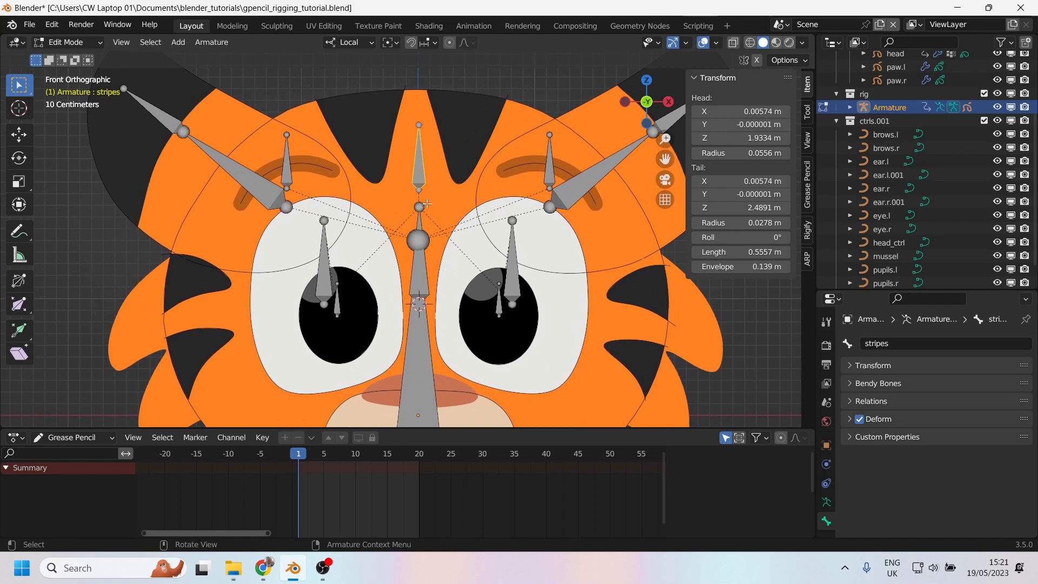
{"action": "scroll", "coordinate": [419, 200], "scroll_direction": "down", "scroll_amount": 2, "text": "shift"}
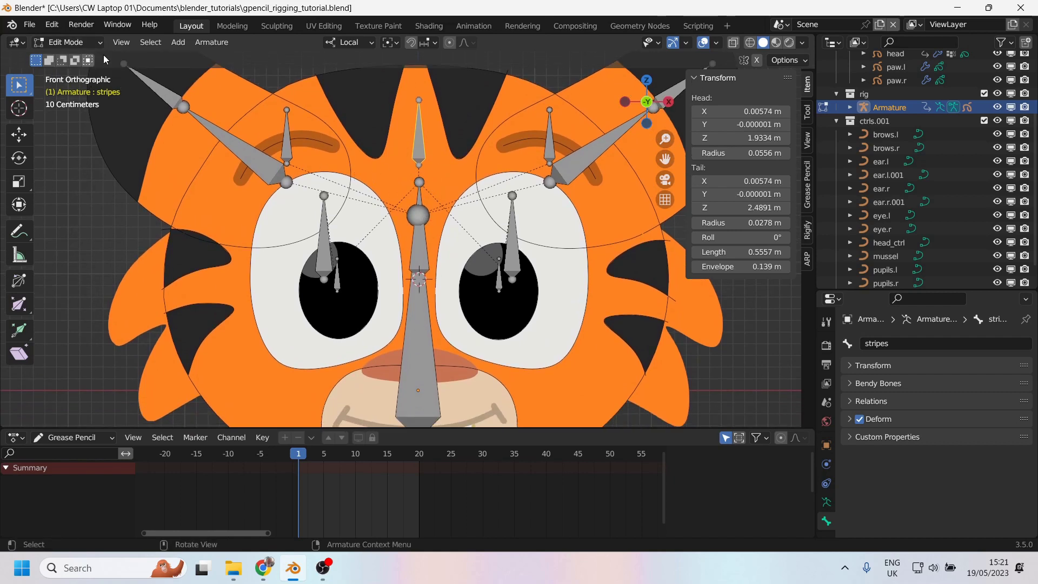
{"action": "right_click", "coordinate": [419, 173], "text": "shift"}
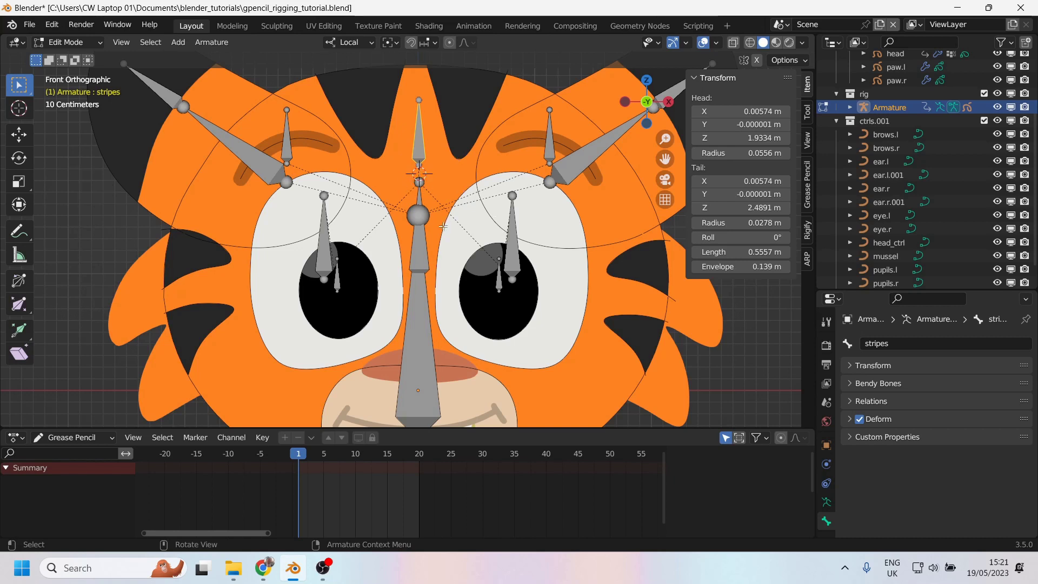
Add a bone at the 3D cursor, shrink it around a 3D Cursor pivot, and name it blink_ctrl.
{"action": "key", "text": "n"}
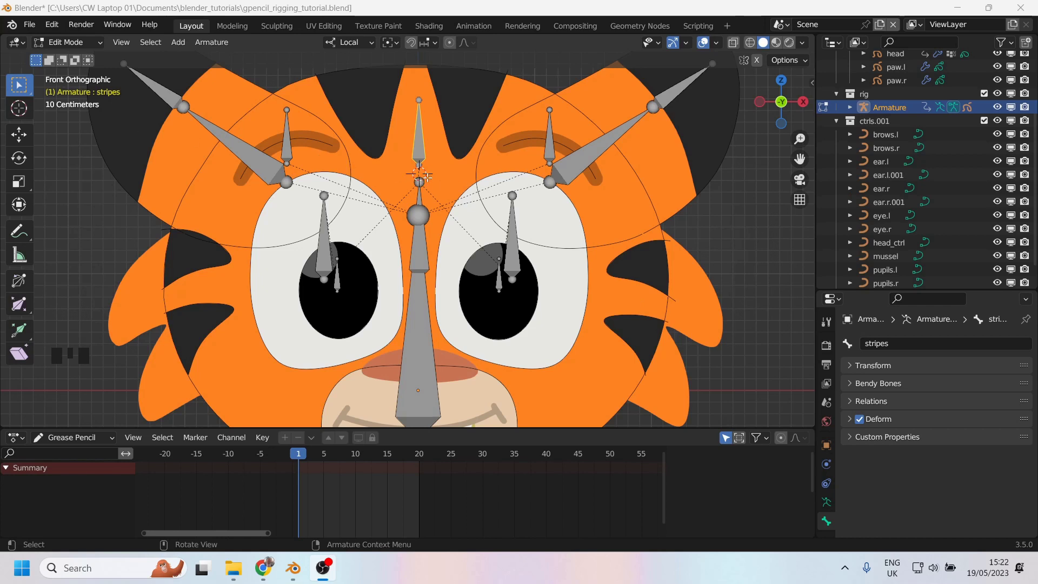
{"action": "key", "text": "shift+a"}
{"action": "left_click", "coordinate": [416, 141]}
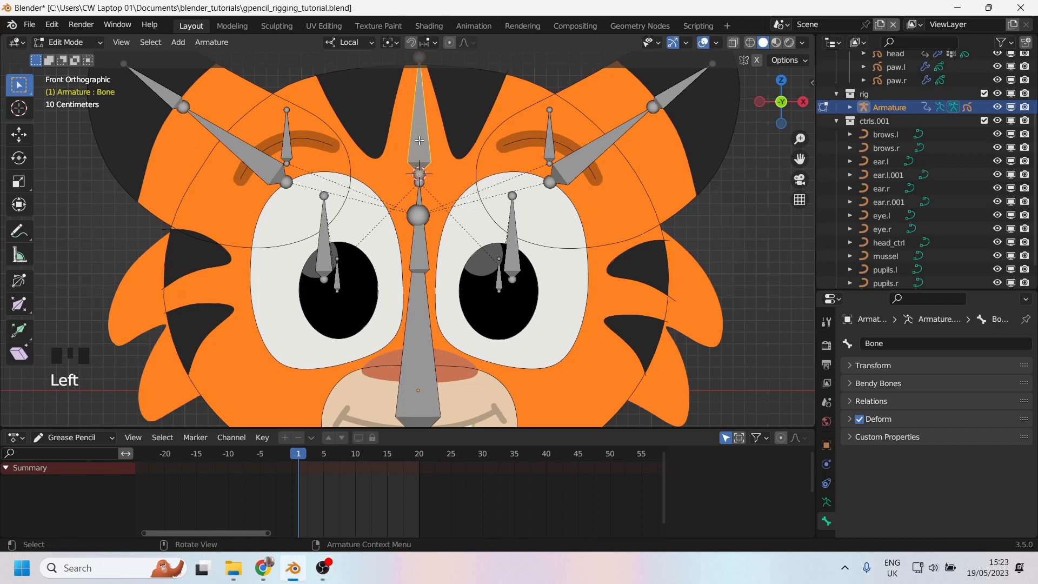
{"action": "key", "text": "s"}
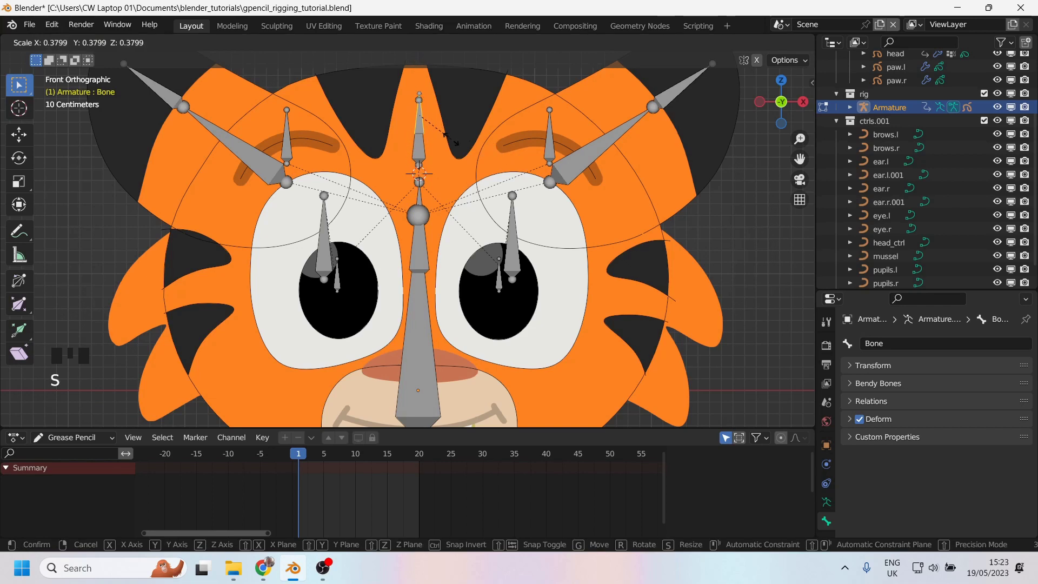
{"action": "key", "text": "Escape"}
{"action": "left_click", "coordinate": [390, 42]}
{"action": "left_click", "coordinate": [416, 75]}
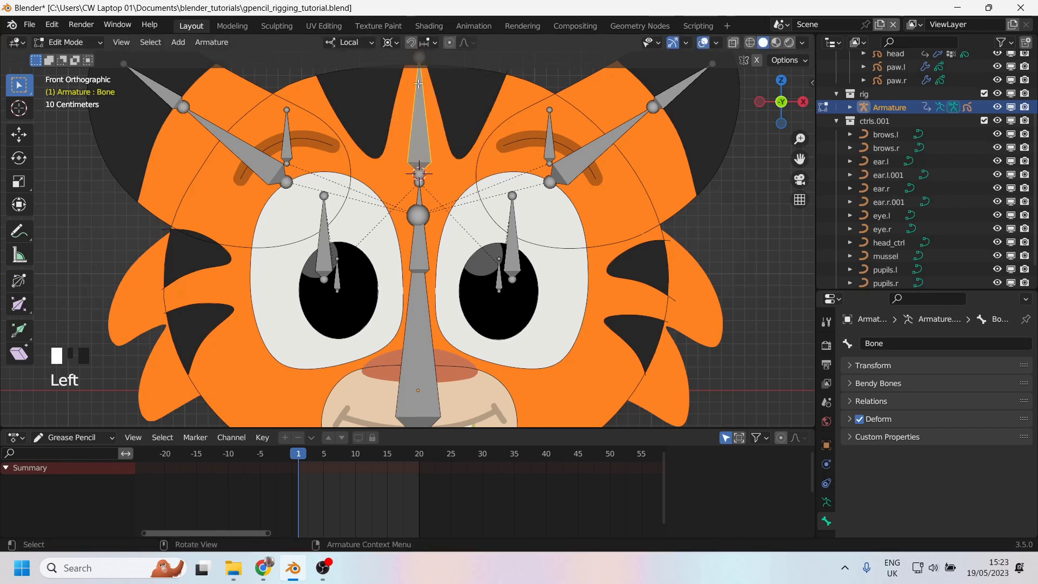
{"action": "key", "text": "s"}
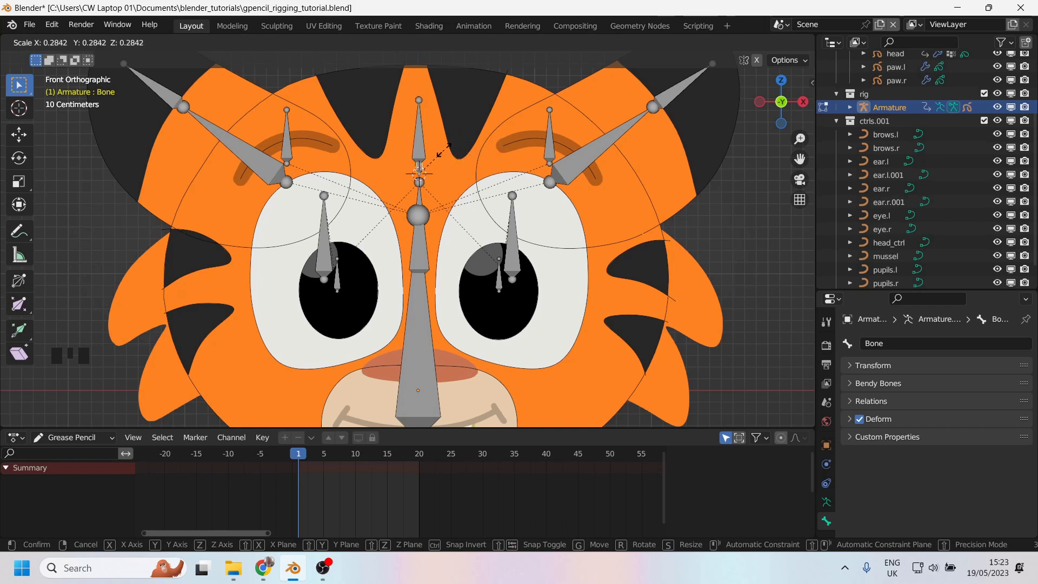
{"action": "left_click", "coordinate": [463, 147]}
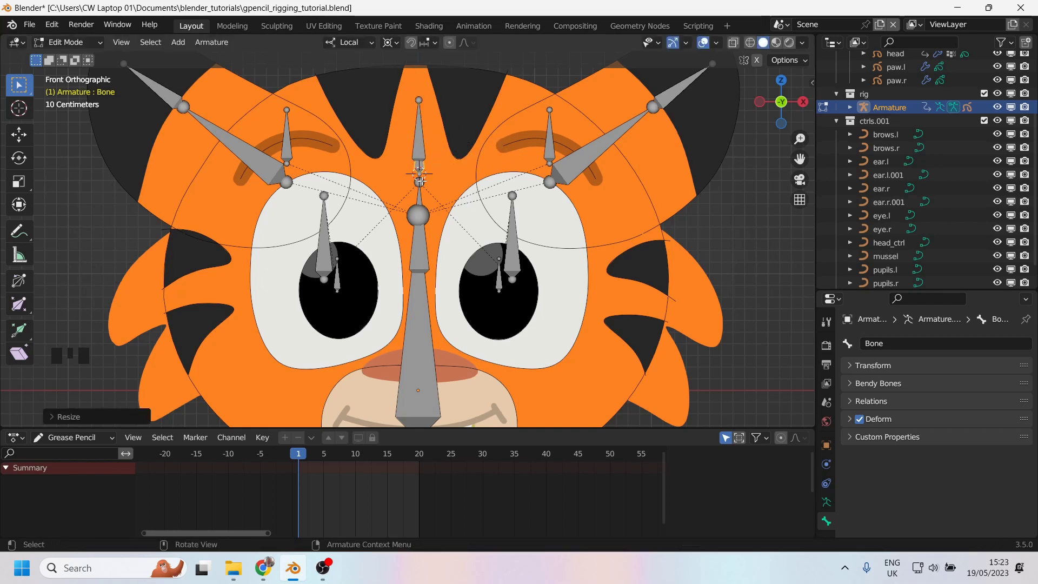
{"action": "key", "text": "F2"}
{"action": "type", "text": "blink_"}
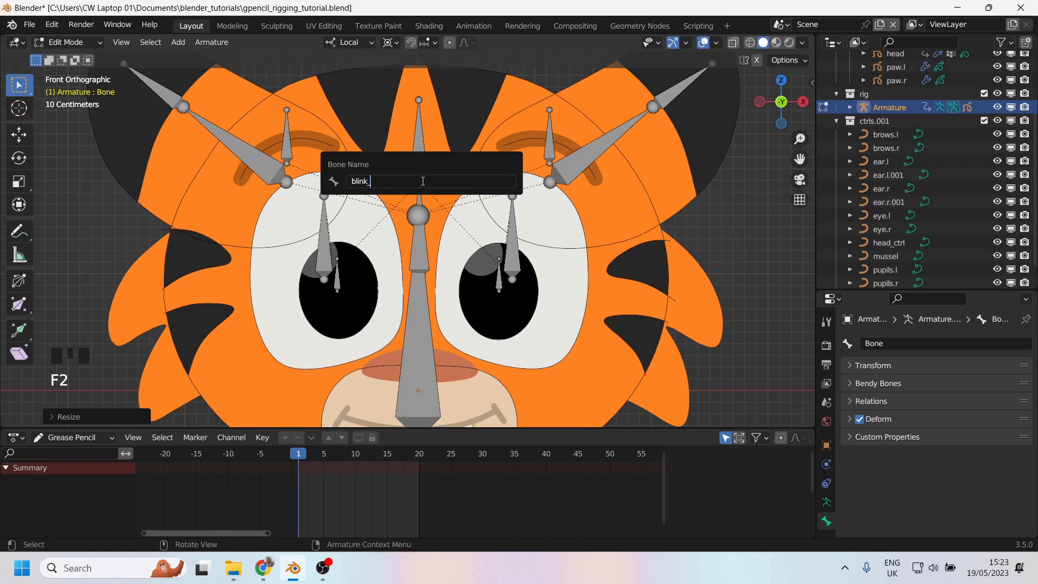
{"action": "type", "text": "ctrl"}
Confirm the blink_ctrl name, then add a Bezier curve in ctrls.001 and delete its default points.
{"action": "key", "text": "Return"}
{"action": "key", "text": "Tab"}
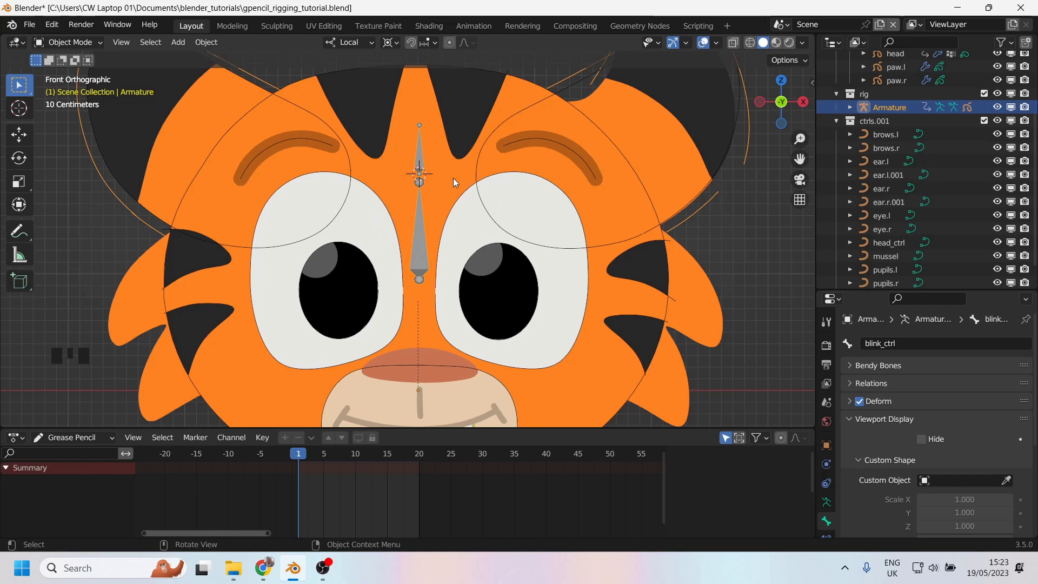
{"action": "middle_click_drag", "start_coordinate": [454, 173], "coordinate": [472, 183], "text": "shift"}
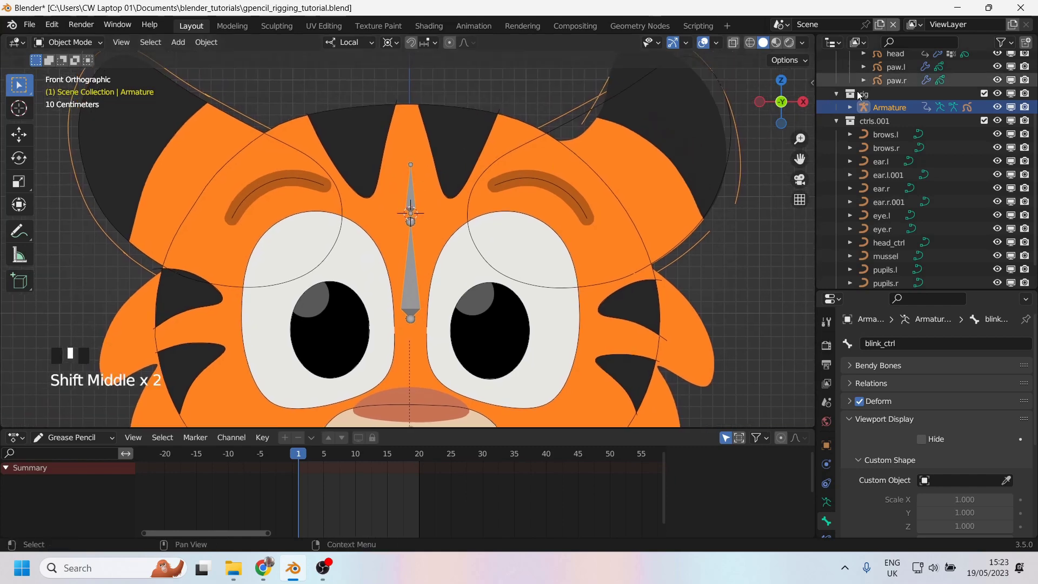
{"action": "left_click", "coordinate": [863, 121]}
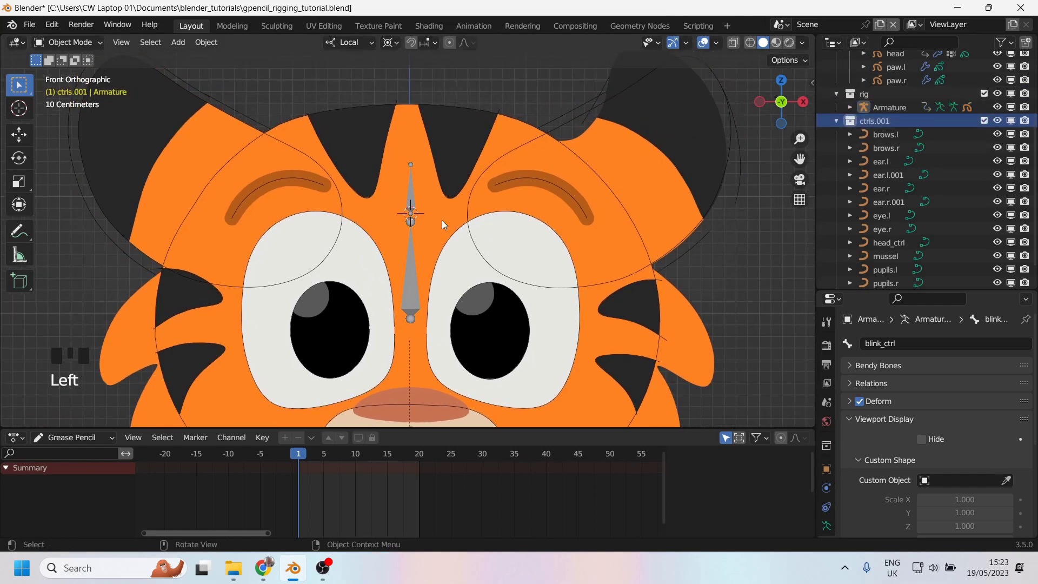
{"action": "scroll", "coordinate": [442, 219], "scroll_direction": "up", "scroll_amount": 1}
{"action": "key", "text": "shift+a"}
{"action": "mouse_move", "coordinate": [186, 111]}
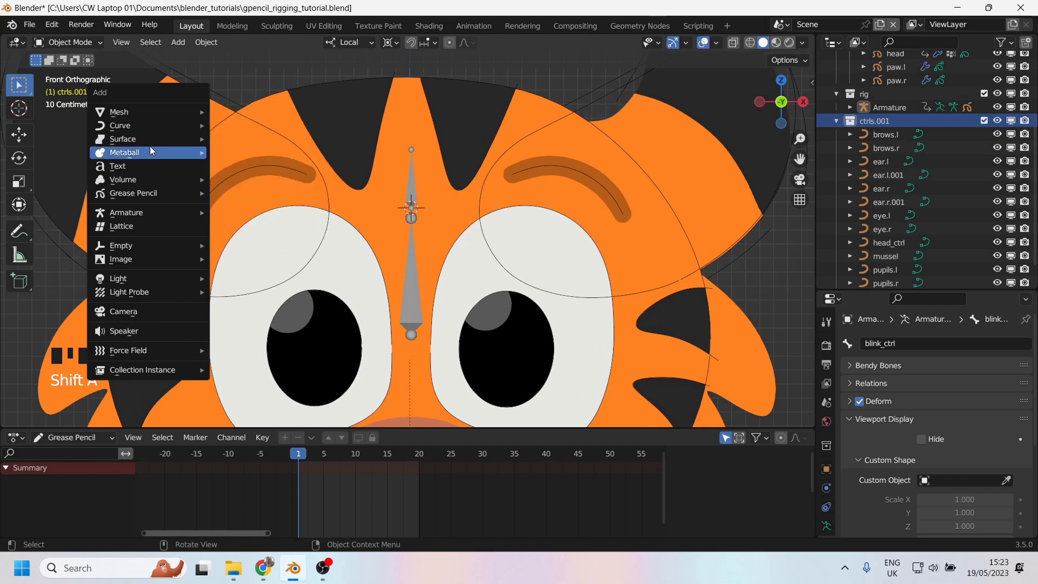
{"action": "left_click", "coordinate": [240, 125]}
{"action": "key", "text": "Tab"}
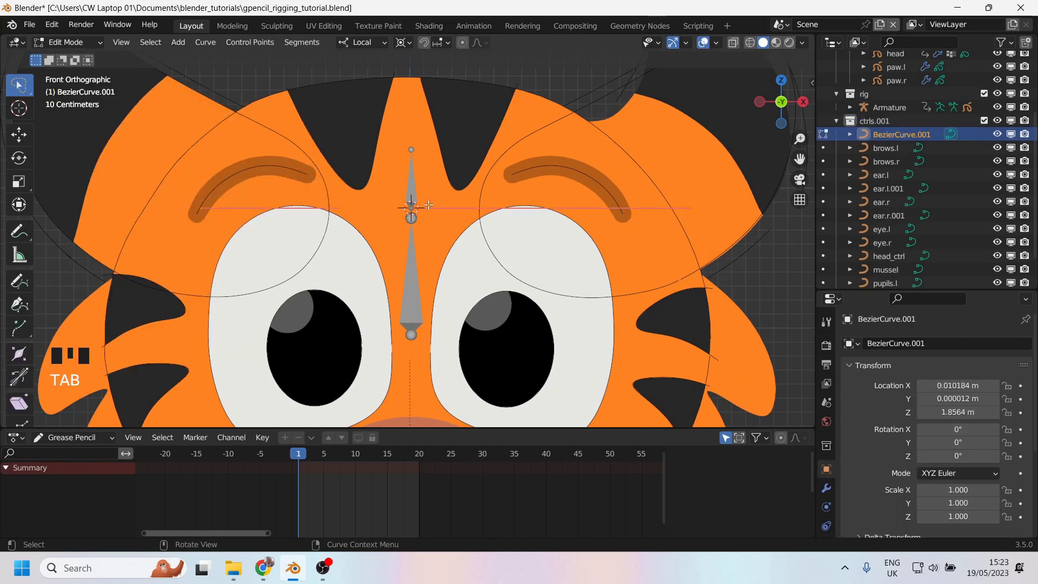
{"action": "key", "text": "a"}
{"action": "key", "text": "Delete"}
{"action": "left_click", "coordinate": [429, 204]}
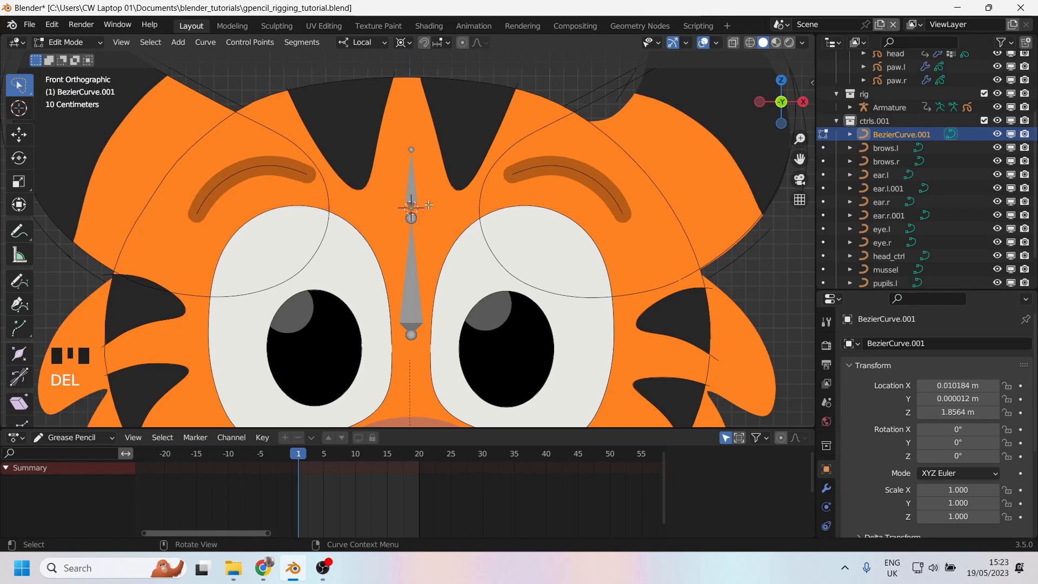
Freehand-draw the arrow stroke down the bone's centre and return to Object Mode.
{"action": "left_click", "coordinate": [19, 282]}
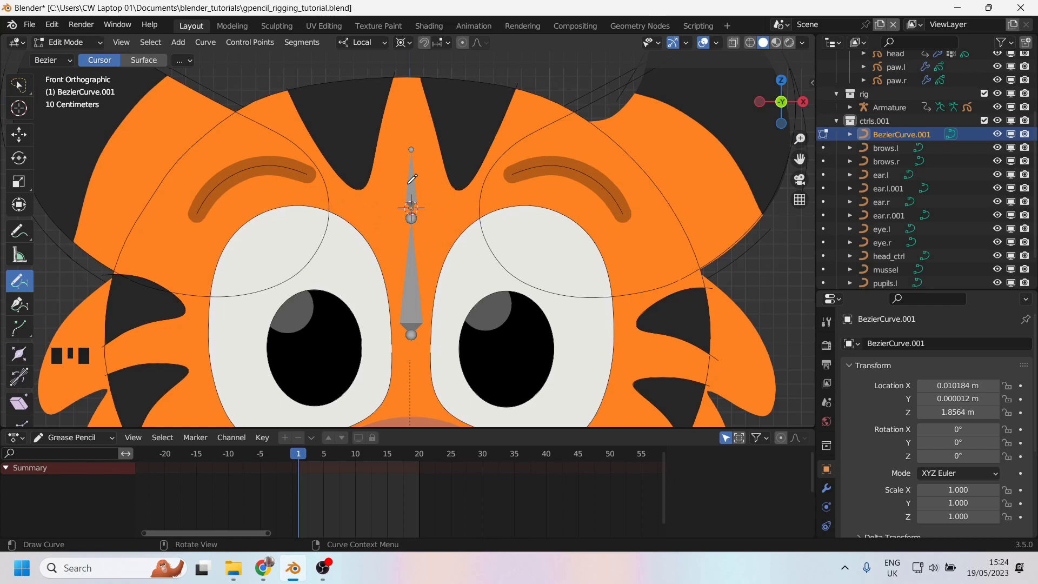
{"action": "mouse_move", "coordinate": [411, 180]}
{"action": "left_mouse_down"}
{"action": "mouse_move", "coordinate": [409, 275]}
{"action": "mouse_move", "coordinate": [400, 236]}
{"action": "mouse_move", "coordinate": [416, 266]}
{"action": "left_mouse_up"}
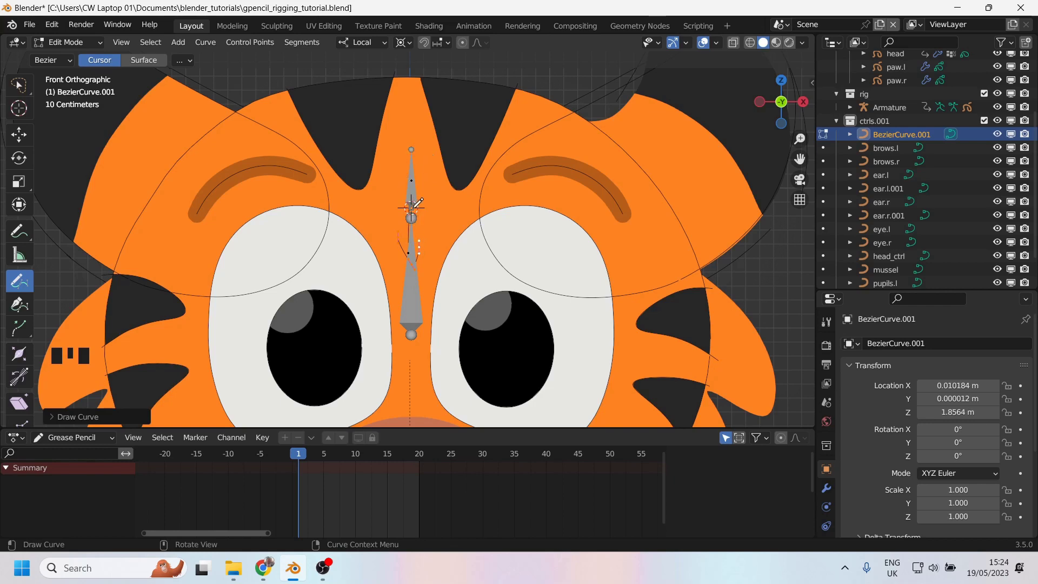
{"action": "left_click", "coordinate": [19, 84]}
{"action": "scroll", "coordinate": [390, 174], "scroll_direction": "up", "scroll_amount": 2}
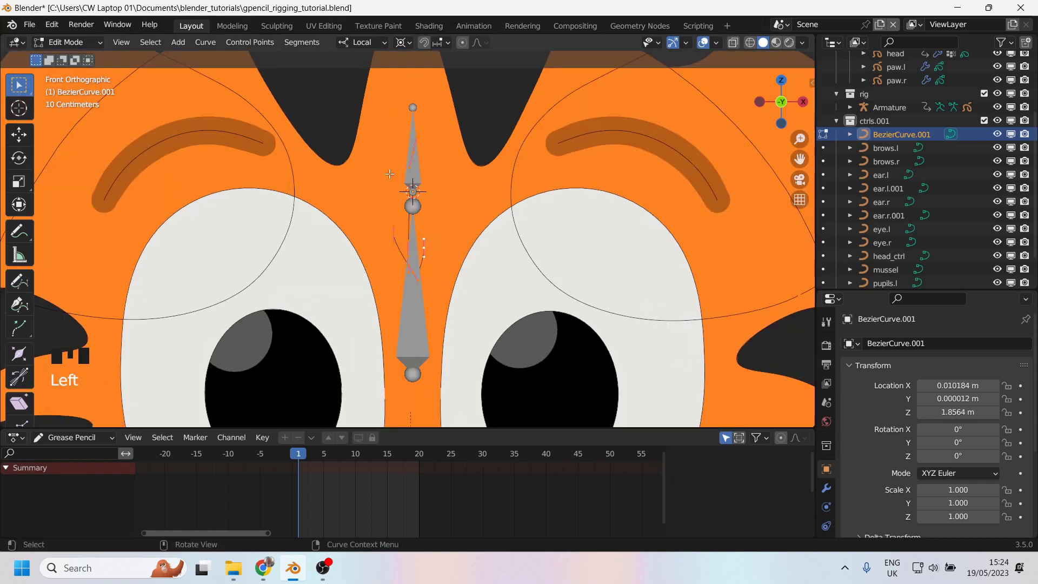
{"action": "left_click", "coordinate": [68, 42]}
{"action": "left_click", "coordinate": [70, 57]}
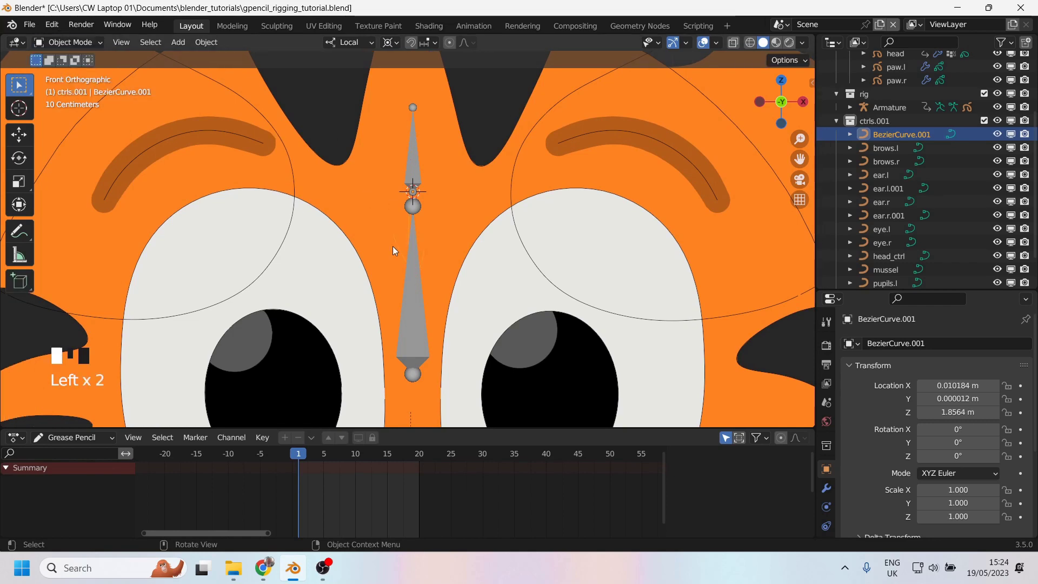
Isolate the curve in local view and scale the middle point's handle in Edit Mode.
{"action": "key", "text": "KP_Divide"}
{"action": "scroll", "coordinate": [394, 212], "scroll_direction": "up", "scroll_amount": 1}
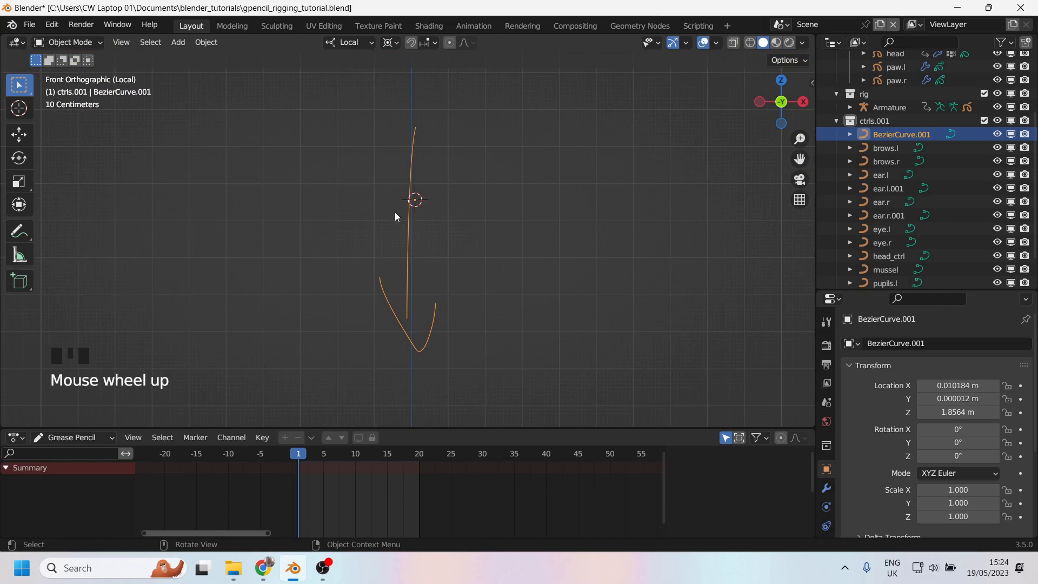
{"action": "scroll", "coordinate": [407, 215], "scroll_direction": "up", "scroll_amount": 1}
{"action": "key", "text": "Tab"}
{"action": "scroll", "coordinate": [380, 126], "scroll_direction": "up", "scroll_amount": 1}
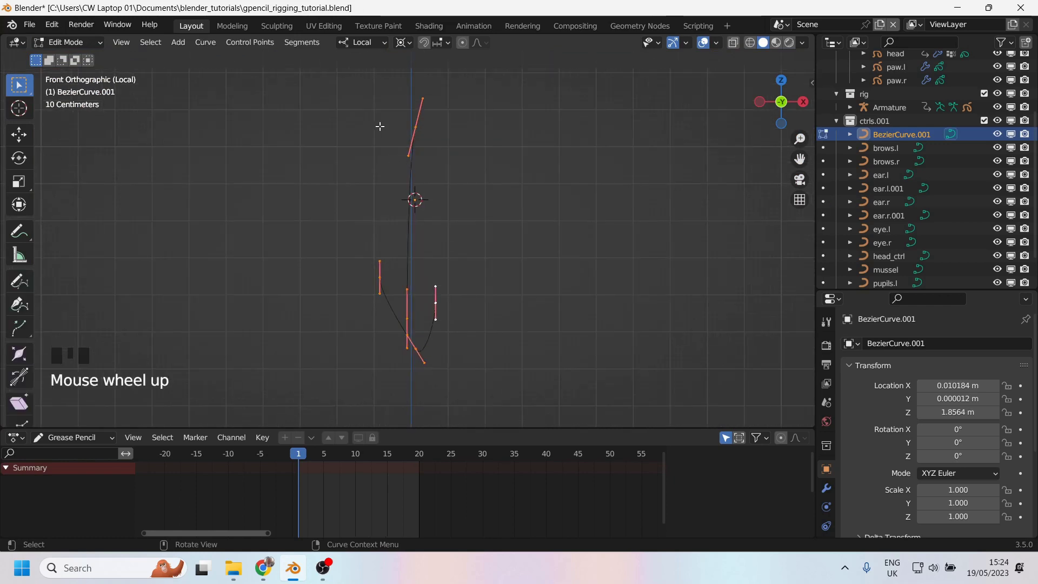
{"action": "left_click", "coordinate": [452, 183]}
{"action": "left_click", "coordinate": [409, 318], "text": "shift"}
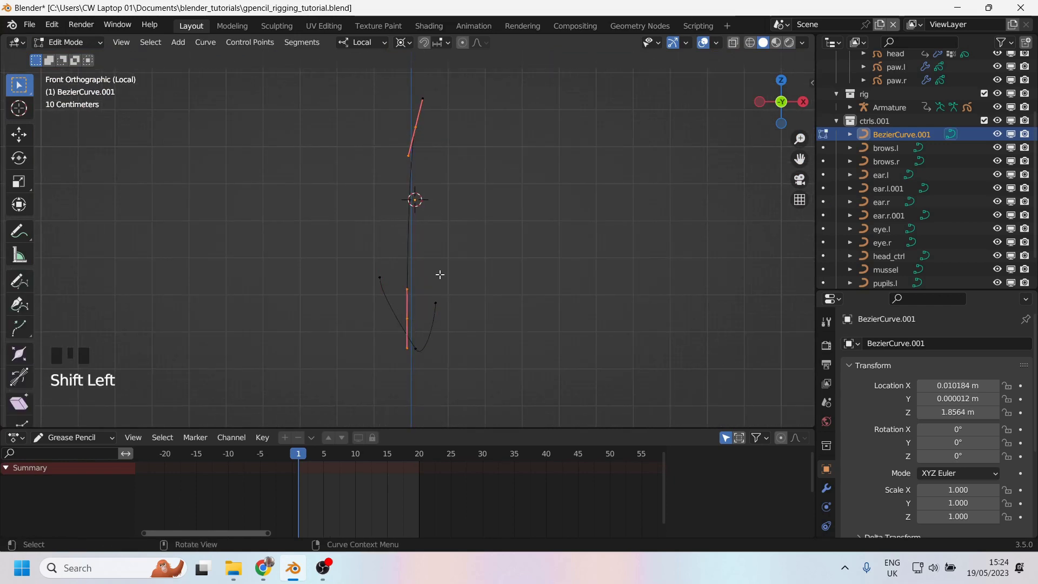
{"action": "key", "text": "s"}
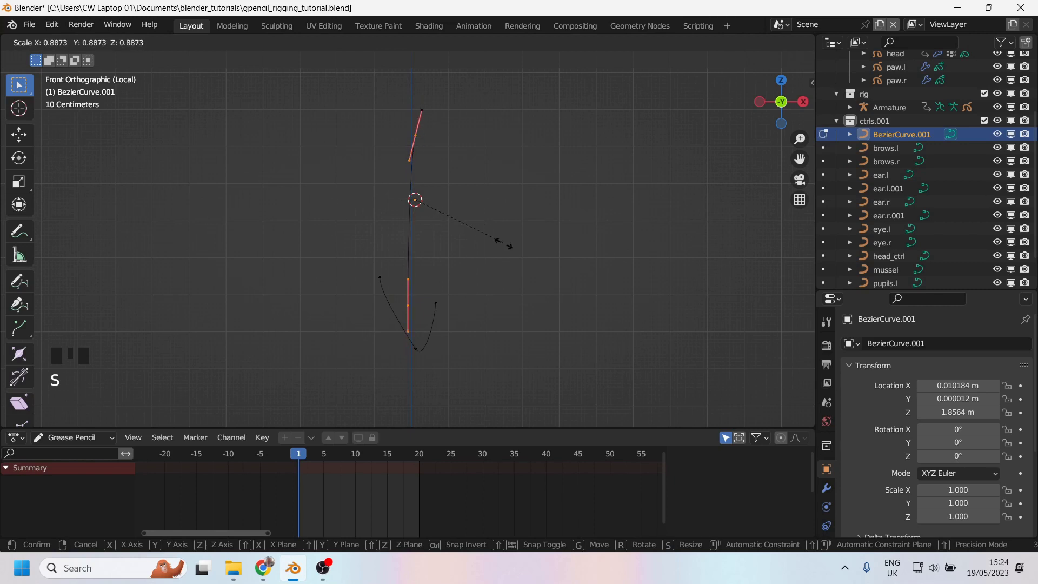
{"action": "left_click", "coordinate": [371, 114]}
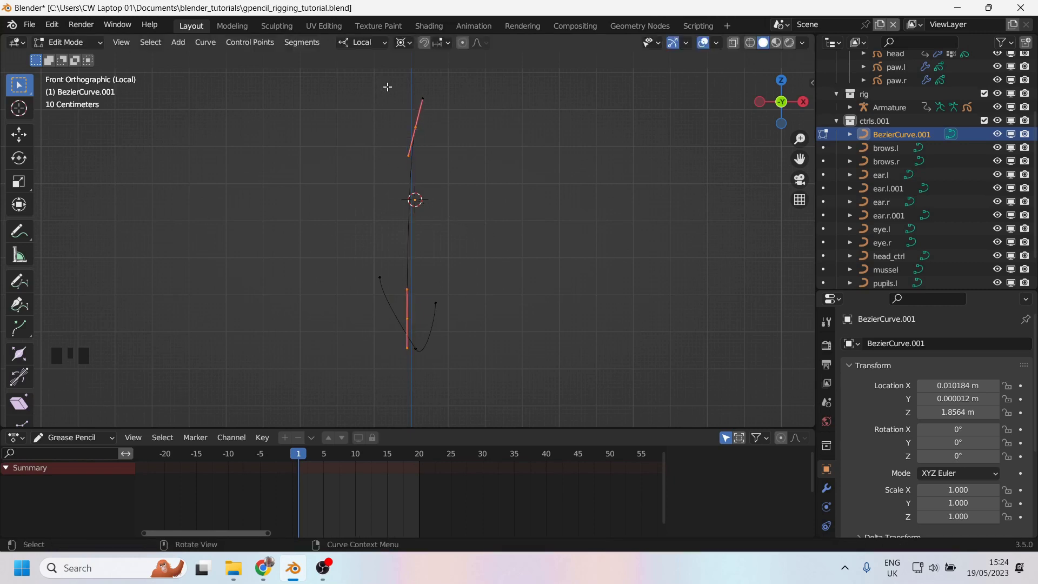
Scale the connected points to 0 along X so the shaft runs vertical.
{"action": "key", "text": "l"}
{"action": "key", "text": "l"}
{"action": "key", "text": "s"}
{"action": "type", "text": "x"}
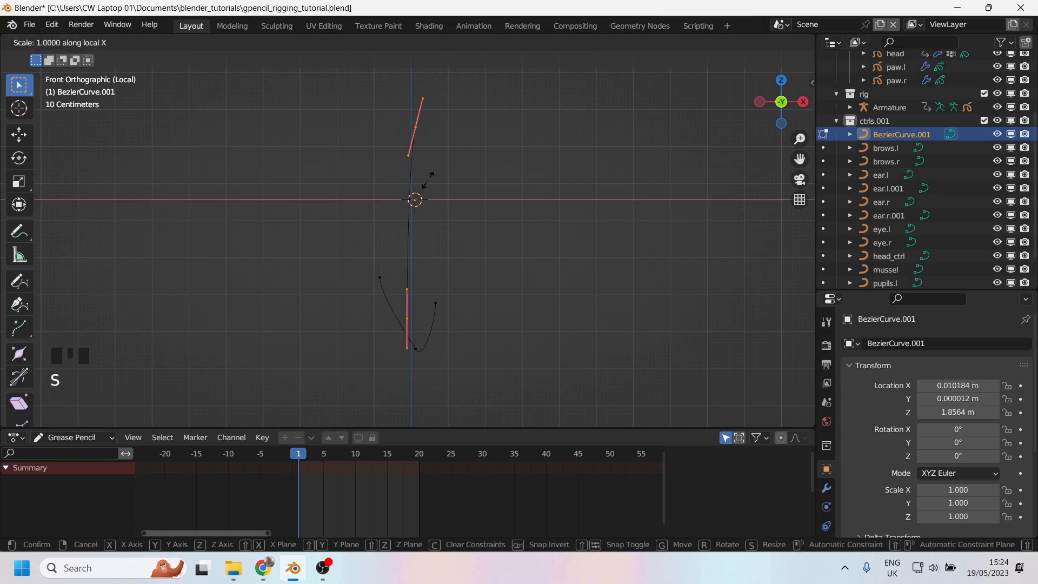
{"action": "type", "text": "0"}
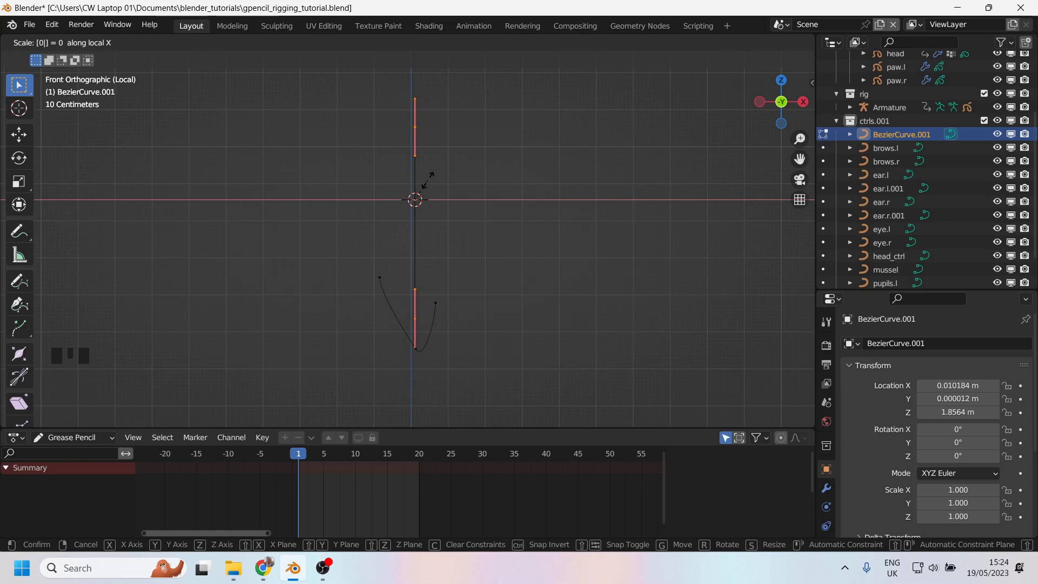
{"action": "key", "text": "Return"}
Move the lower handle to stand vertical and raise the right handle.
{"action": "left_click_drag", "start_coordinate": [349, 262], "coordinate": [396, 304]}
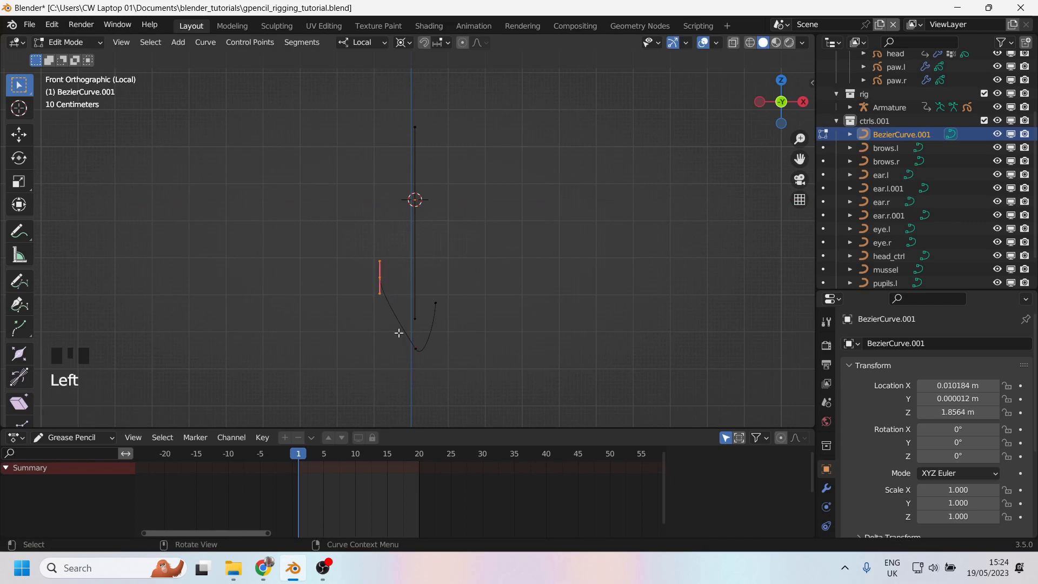
{"action": "scroll", "coordinate": [398, 332], "scroll_direction": "up", "scroll_amount": 2}
{"action": "key", "text": "g"}
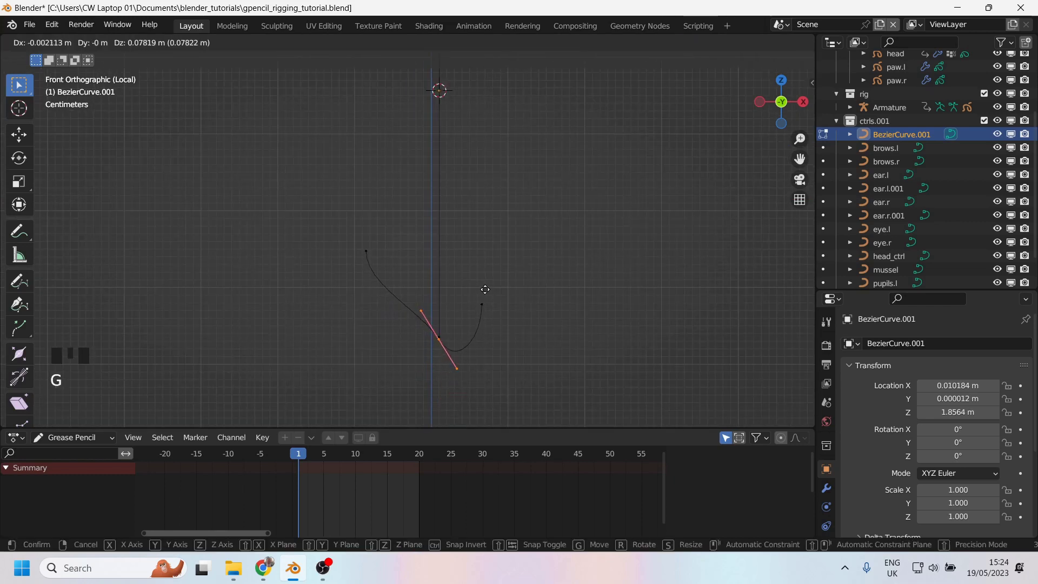
{"action": "left_click", "coordinate": [533, 335]}
{"action": "key", "text": "g"}
{"action": "left_click", "coordinate": [542, 266]}
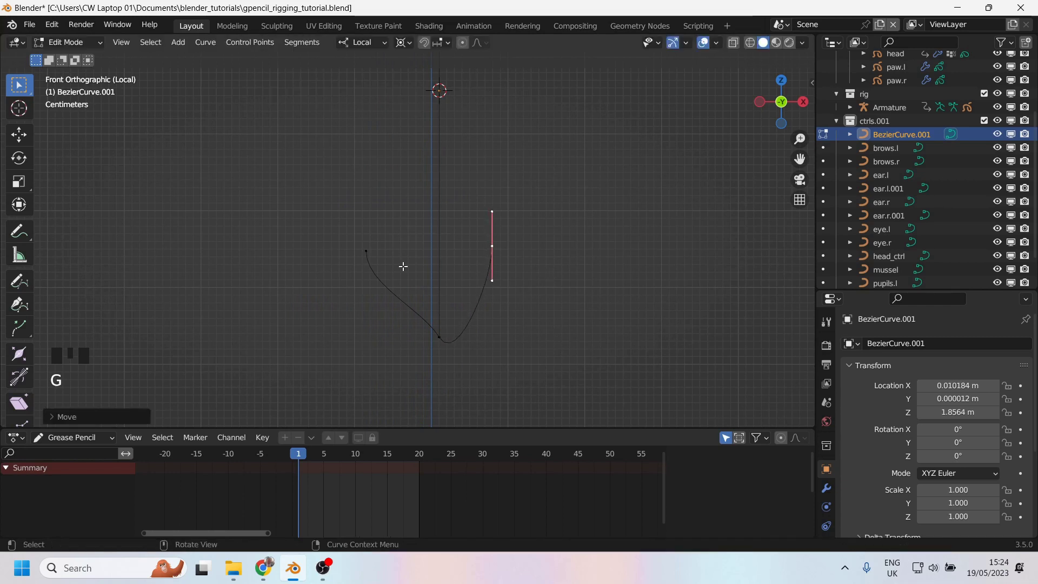
Change the pivot and collapse the selected handles to zero length along local Z.
{"action": "left_click_drag", "start_coordinate": [327, 225], "coordinate": [402, 286], "text": "shift"}
{"action": "key", "text": "s"}
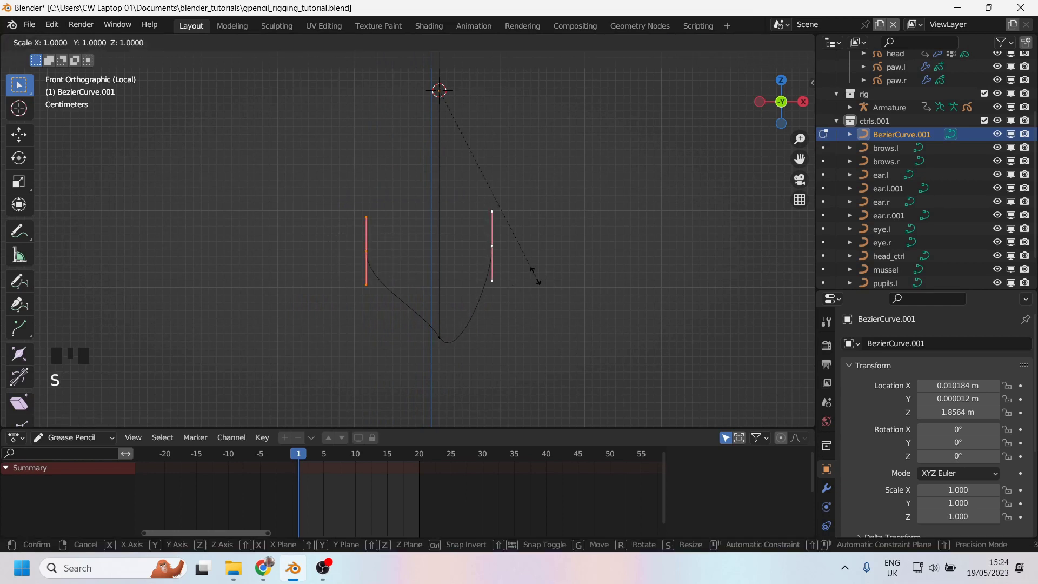
{"action": "key", "text": "Escape"}
{"action": "left_click", "coordinate": [403, 42]}
{"action": "left_click", "coordinate": [422, 55]}
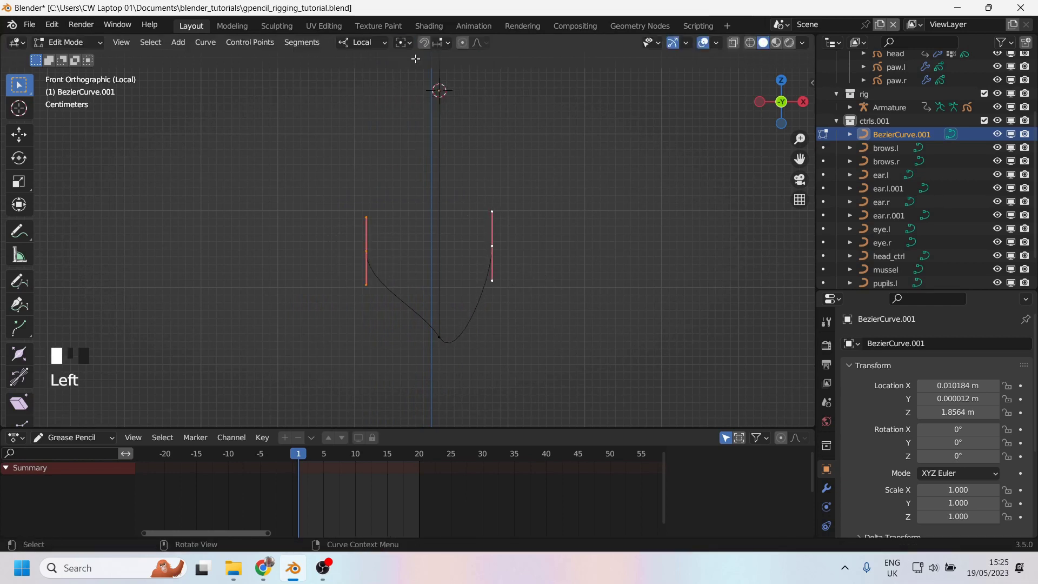
{"action": "key", "text": "s"}
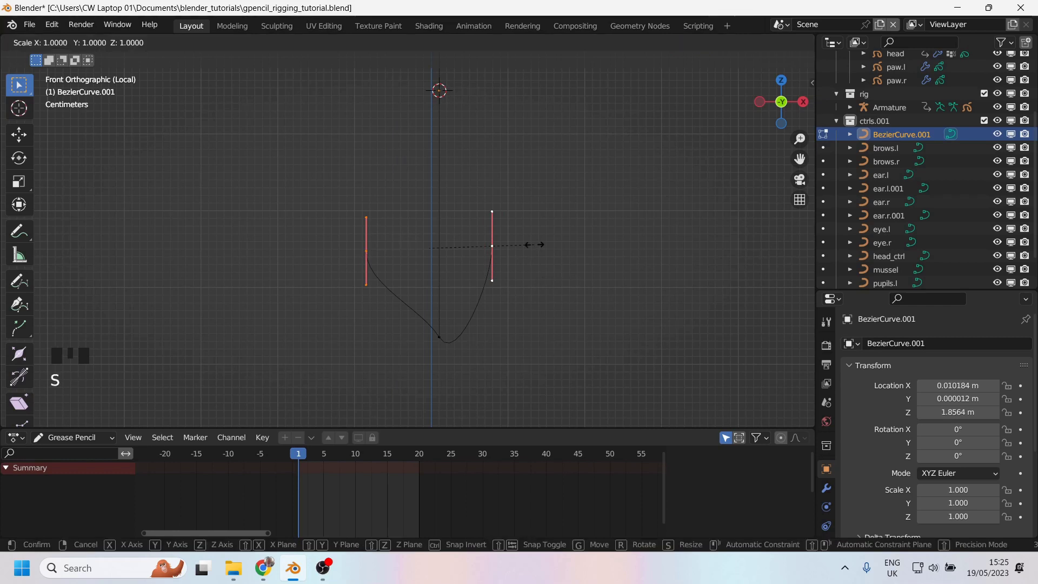
{"action": "key", "text": "z"}
{"action": "key", "text": "0"}
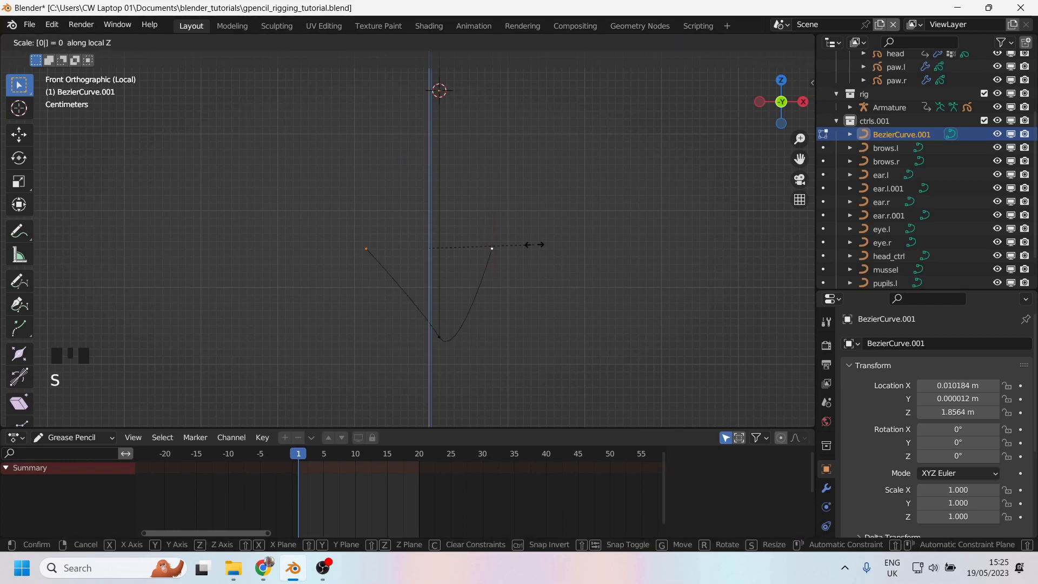
{"action": "key", "text": "Return"}
Turn the bottom point into a sharp corner with the Vector handle type.
{"action": "left_click", "coordinate": [438, 336]}
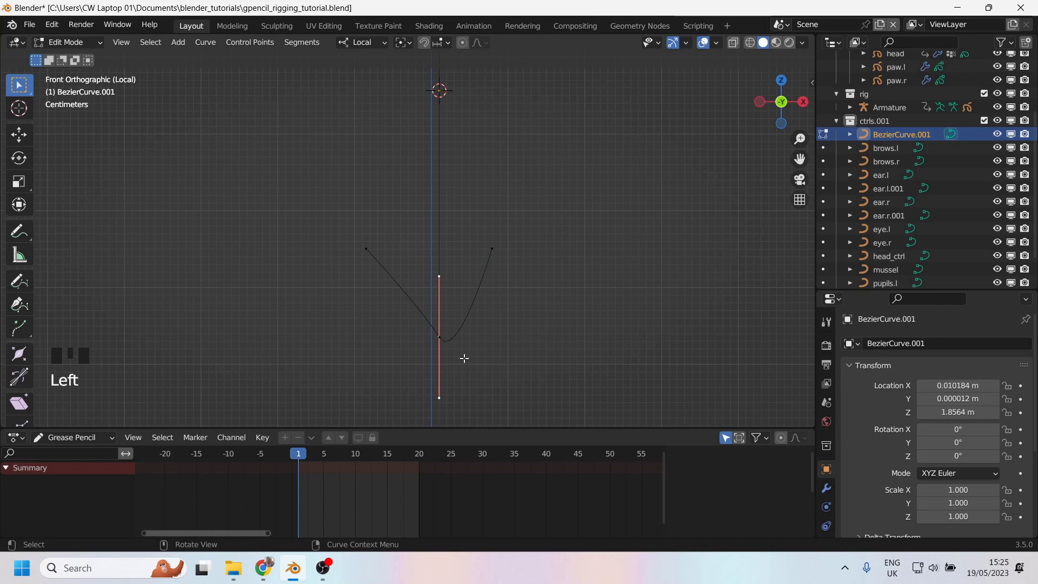
{"action": "key", "text": "g"}
{"action": "left_click", "coordinate": [449, 358]}
{"action": "scroll", "coordinate": [460, 346], "scroll_direction": "up", "scroll_amount": 2}
{"action": "key", "text": "v"}
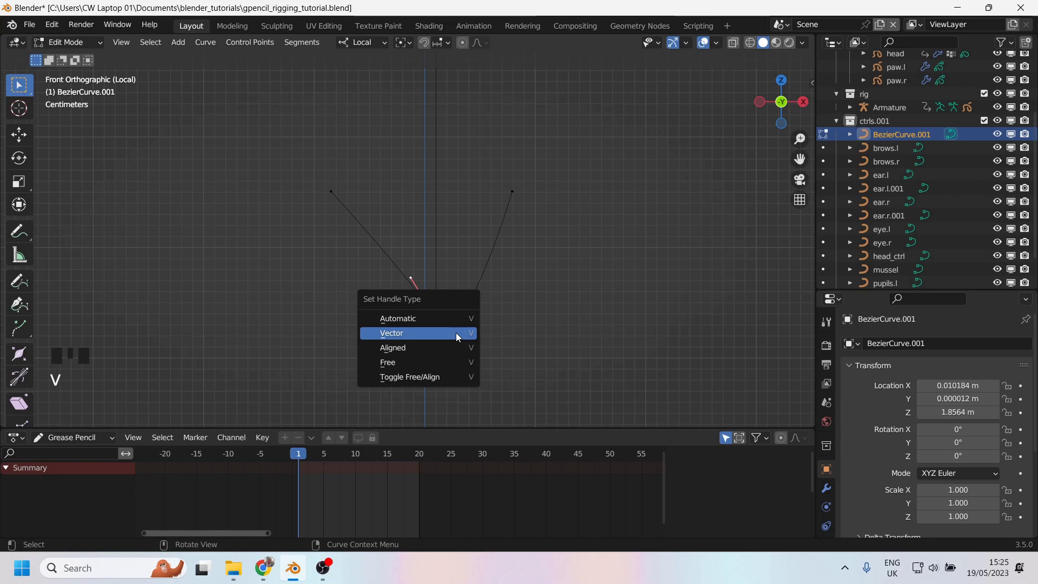
{"action": "left_click", "coordinate": [456, 333]}
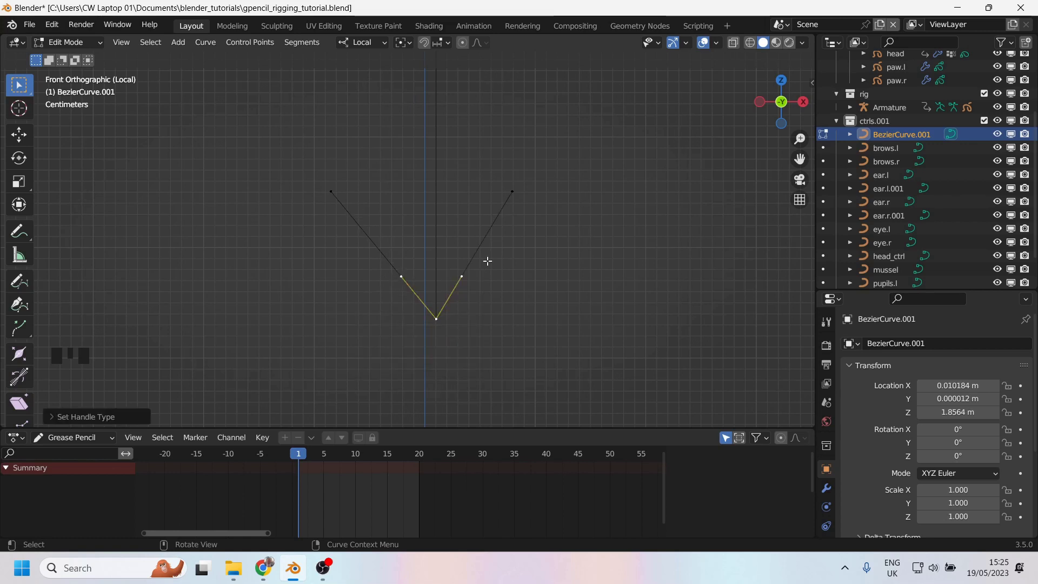
Reposition the top-right endpoint, then shift the whole curve to a new position.
{"action": "left_click", "coordinate": [517, 186]}
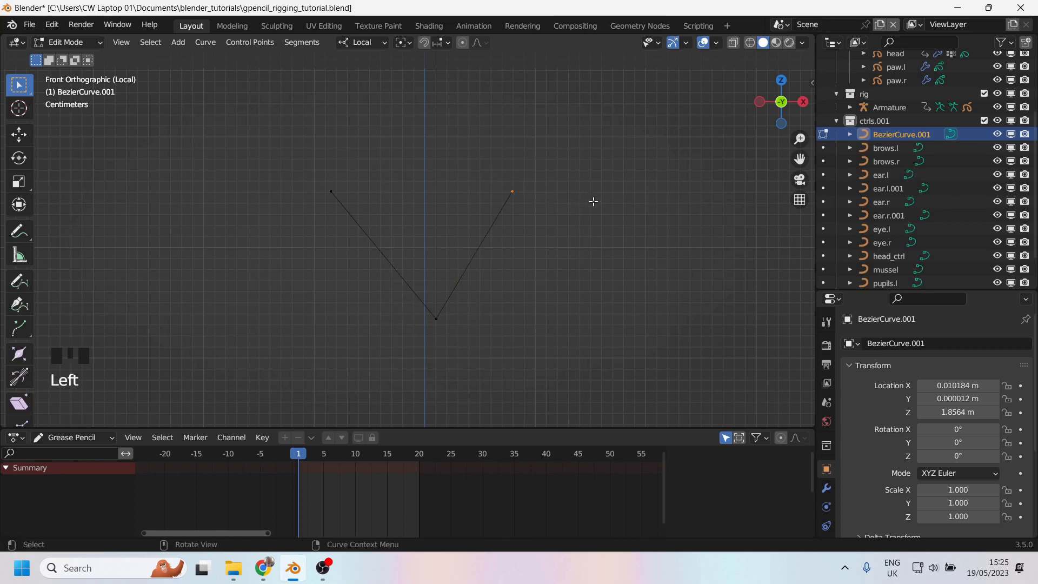
{"action": "key", "text": "g"}
{"action": "left_click", "coordinate": [584, 225]}
{"action": "left_click", "coordinate": [330, 191]}
{"action": "key", "text": "g"}
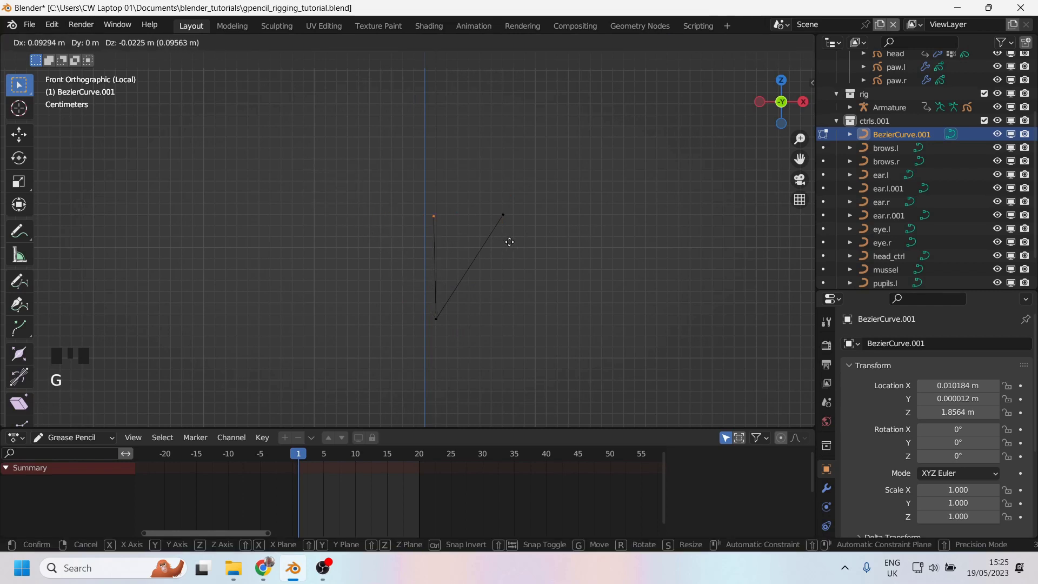
{"action": "right_click", "coordinate": [503, 236]}
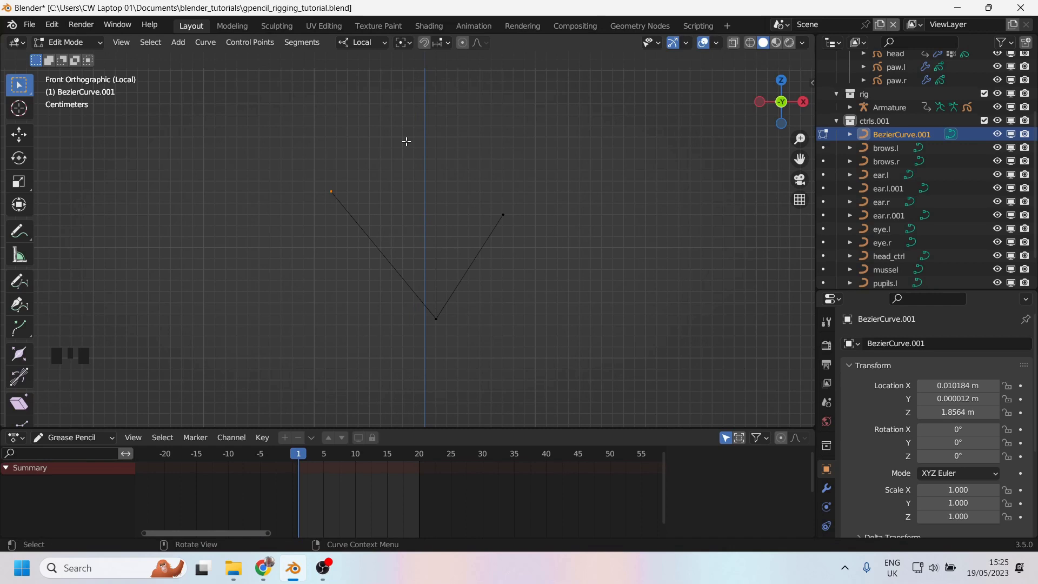
{"action": "key", "text": "a"}
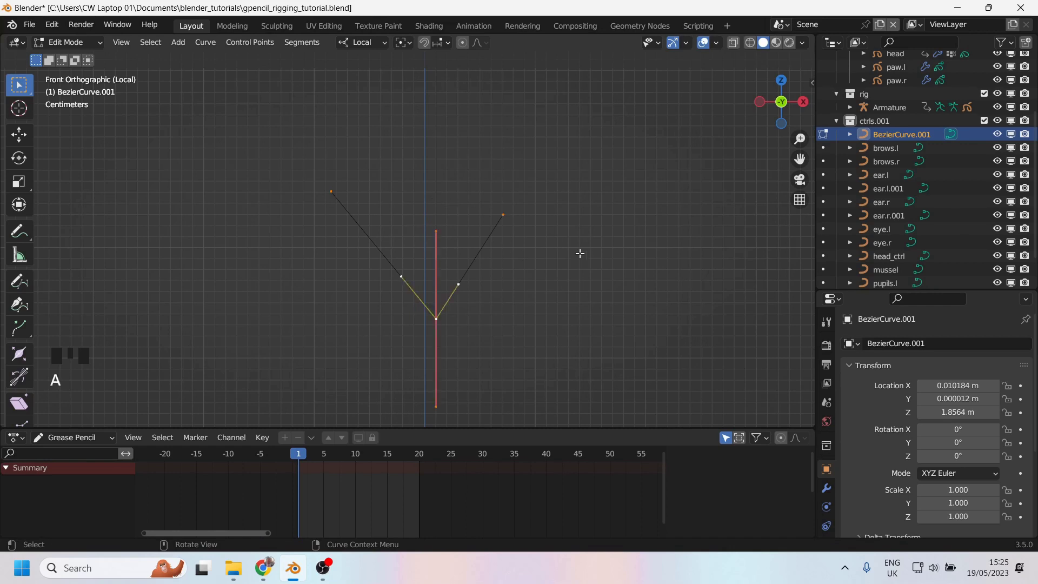
{"action": "key", "text": "g"}
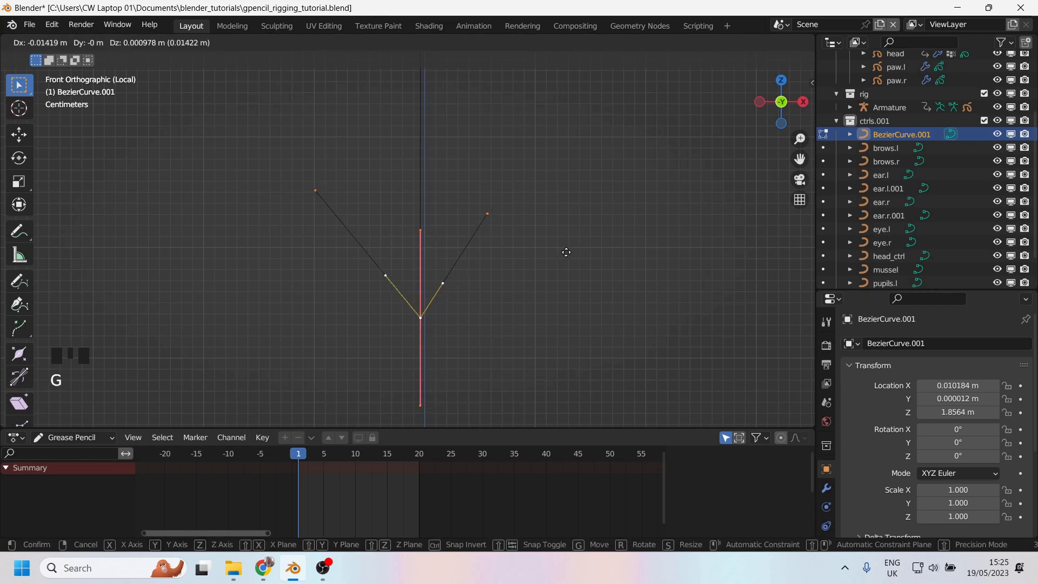
{"action": "left_click", "coordinate": [568, 252]}
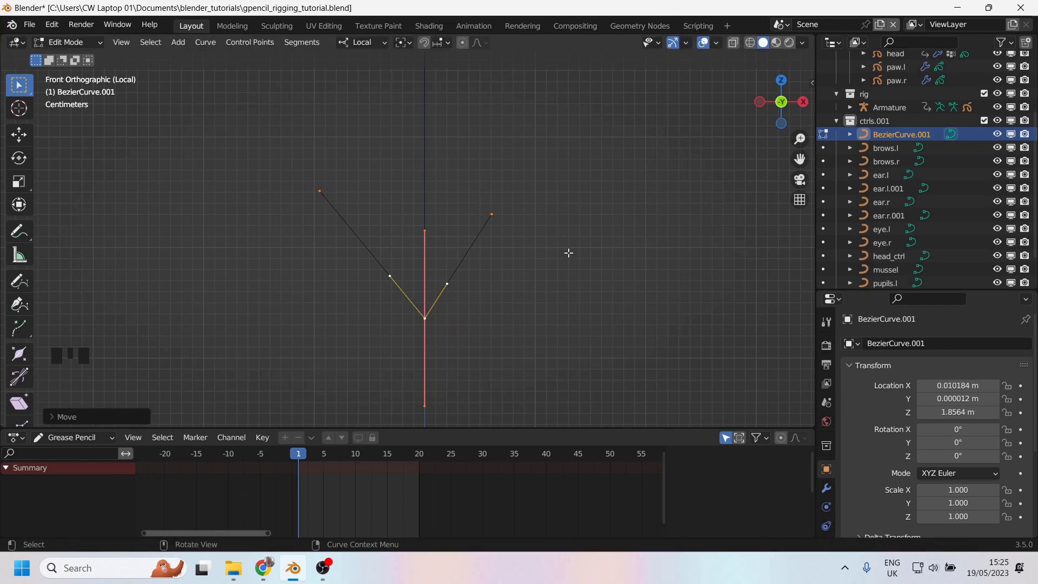
Move the left and right endpoints into a symmetrical V, raising both along Z.
{"action": "left_click", "coordinate": [320, 191]}
{"action": "key", "text": "g"}
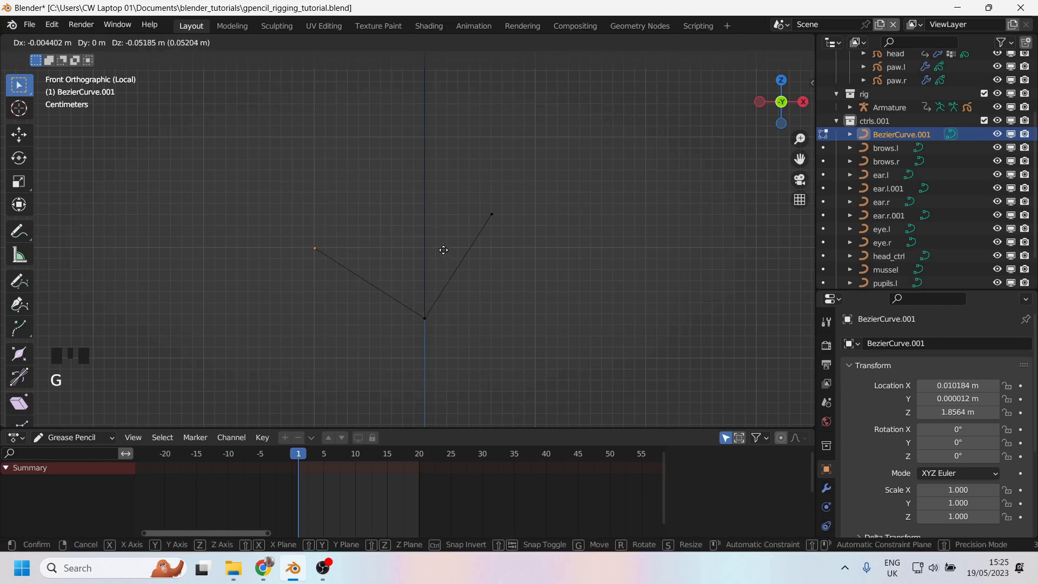
{"action": "left_click", "coordinate": [443, 248]}
{"action": "left_click", "coordinate": [492, 215]}
{"action": "key", "text": "g"}
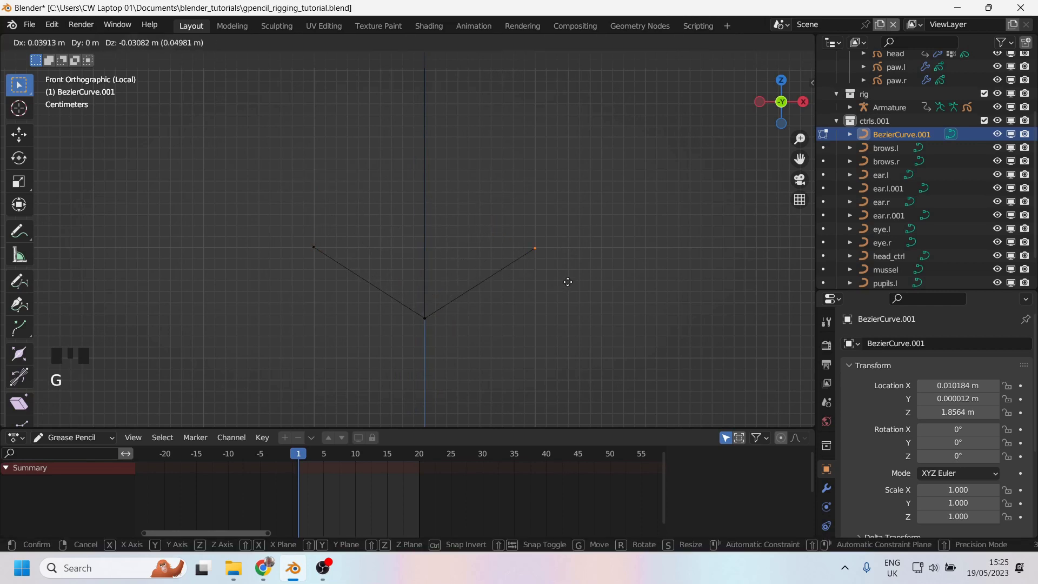
{"action": "left_click", "coordinate": [556, 280]}
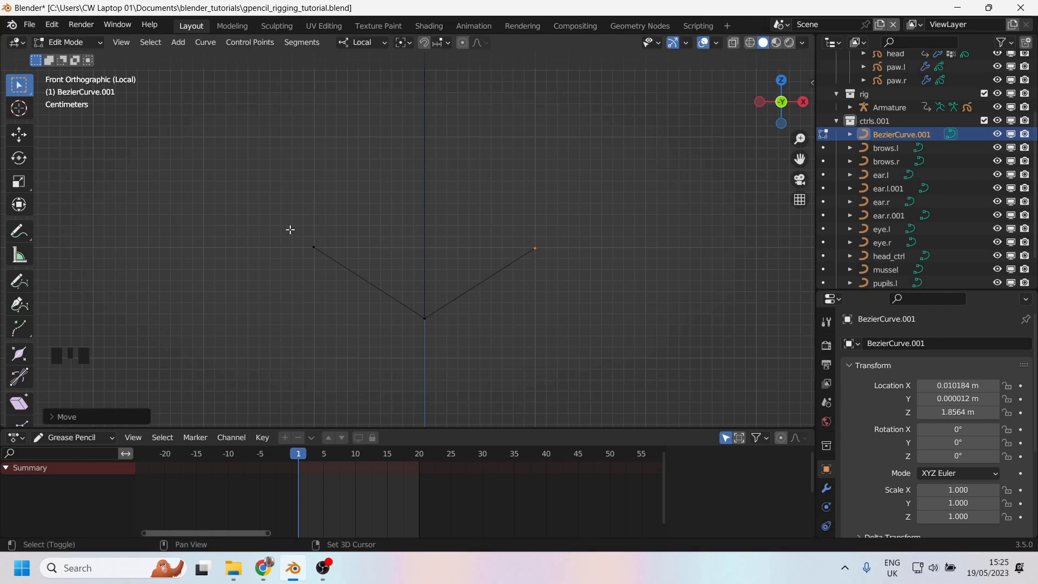
{"action": "left_click", "coordinate": [313, 247], "text": "shift"}
{"action": "key", "text": "g"}
{"action": "key", "text": "z"}
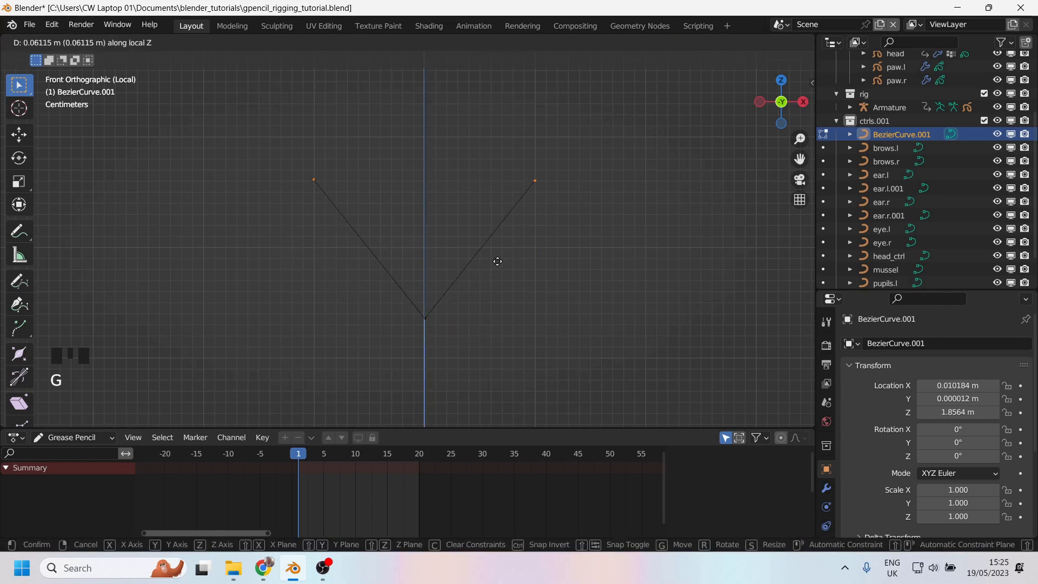
{"action": "left_click", "coordinate": [497, 233]}
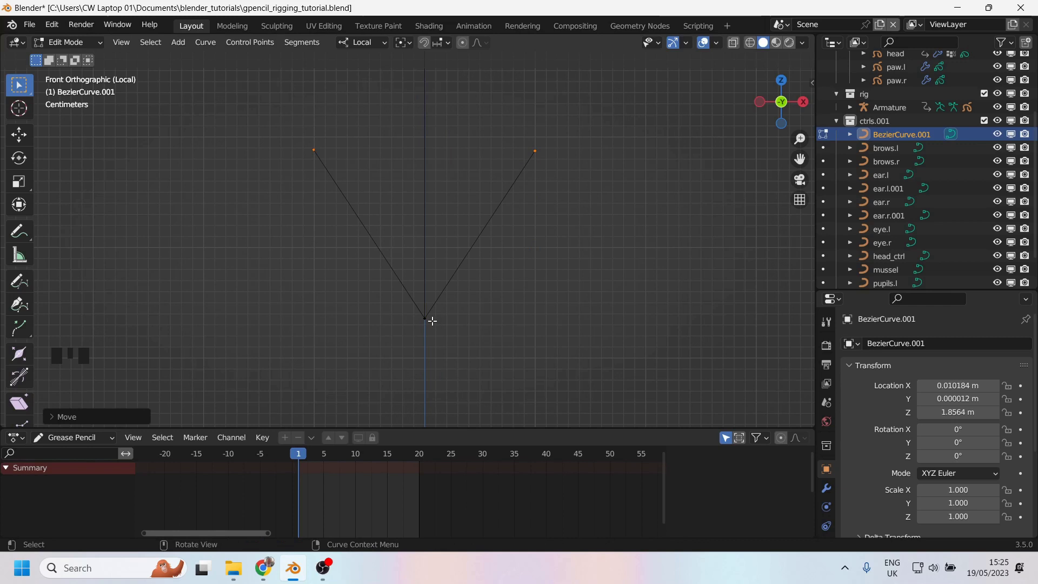
Duplicate the V stroke and flip the copy with a -1 scale on Z.
{"action": "key", "text": "l"}
{"action": "scroll", "coordinate": [492, 243], "scroll_direction": "down", "scroll_amount": 3}
{"action": "middle_click_drag", "start_coordinate": [447, 184], "coordinate": [456, 284], "text": "shift"}
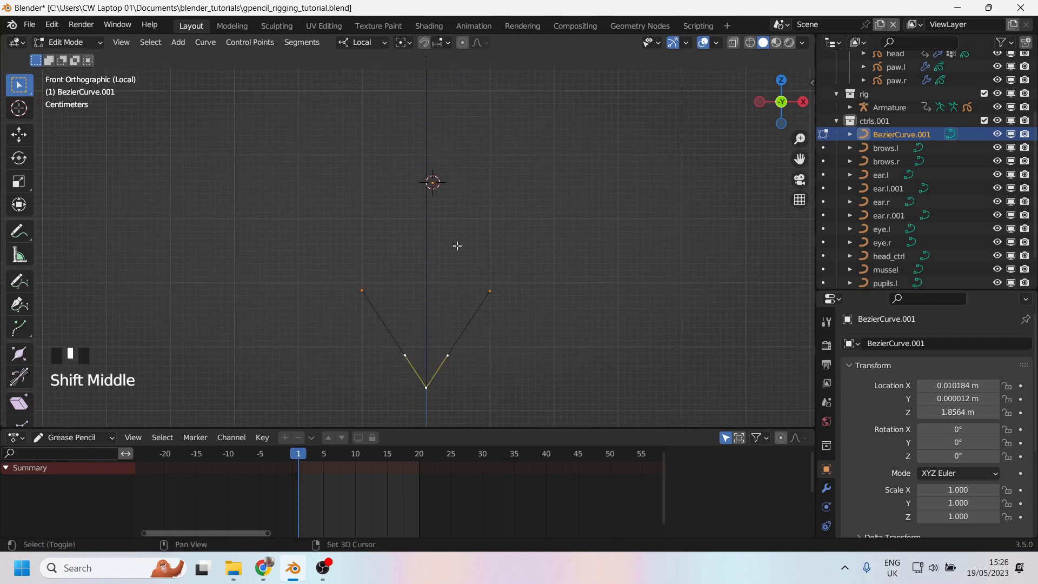
{"action": "scroll", "coordinate": [449, 287], "scroll_direction": "down", "scroll_amount": 3}
{"action": "scroll", "coordinate": [442, 274], "scroll_direction": "up", "scroll_amount": 2}
{"action": "key", "text": "shift+d"}
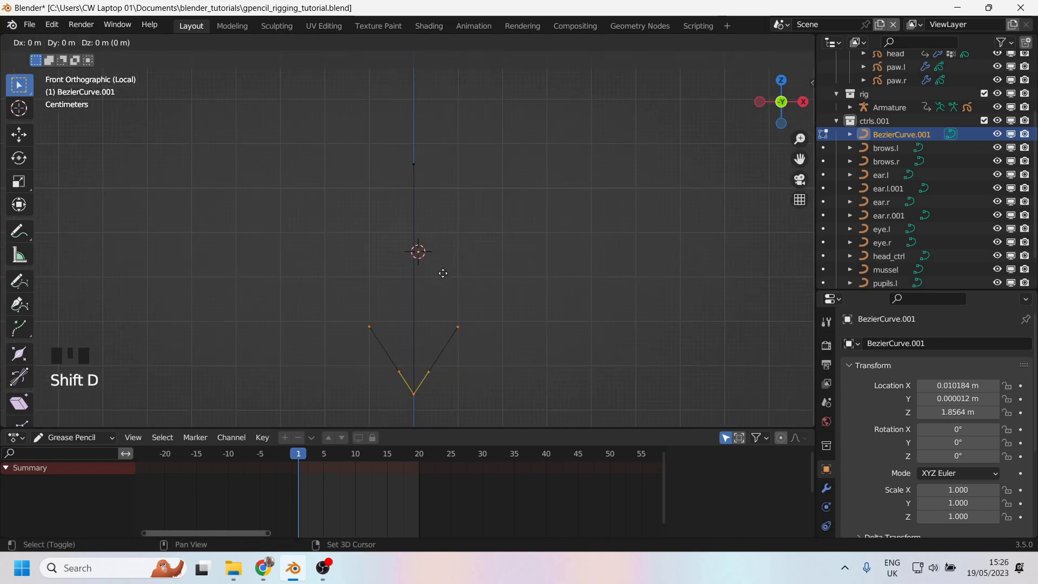
{"action": "left_click", "coordinate": [443, 161]}
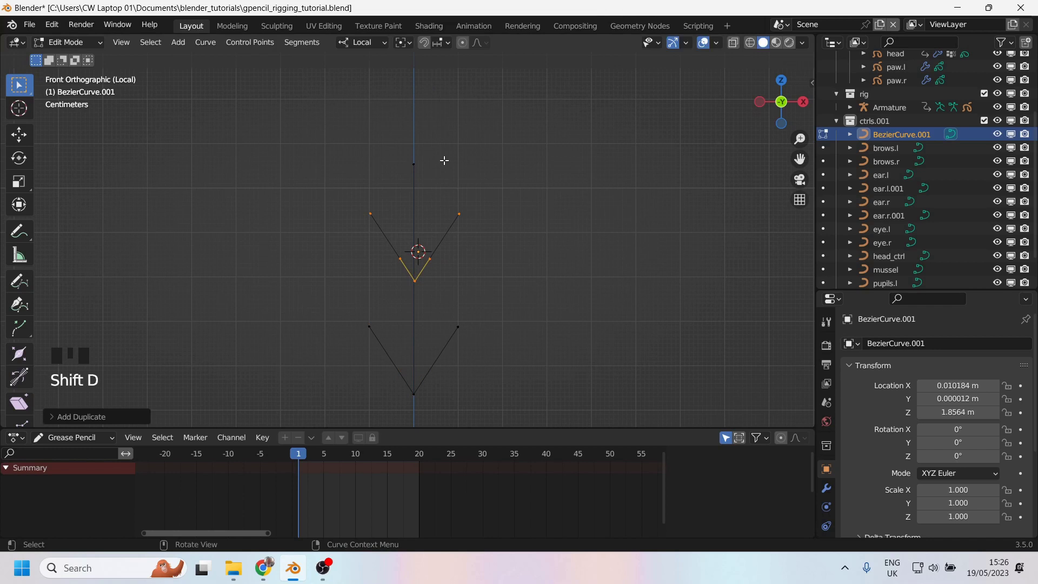
{"action": "key", "text": "s"}
{"action": "key", "text": "z"}
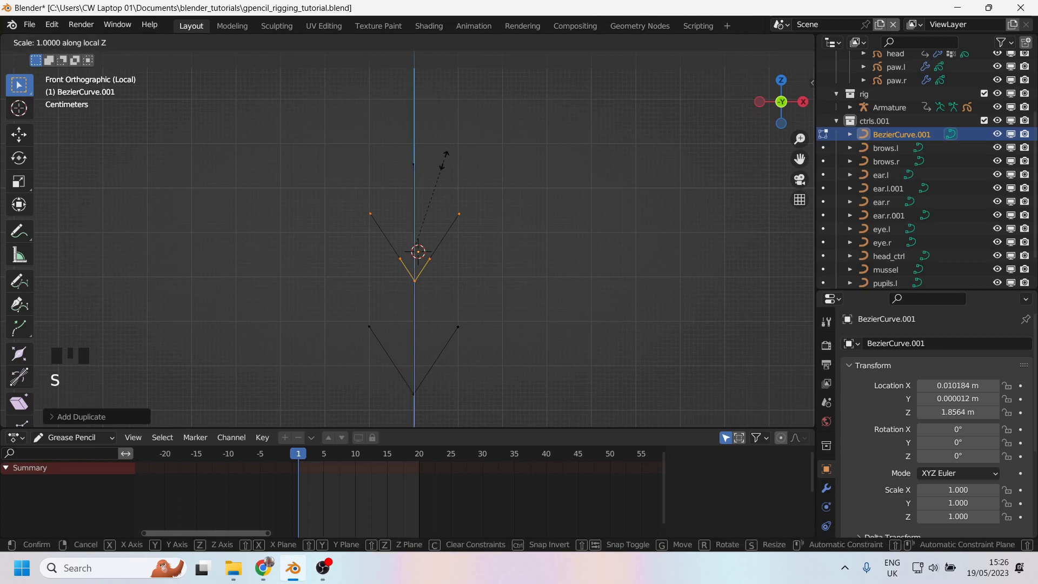
{"action": "type", "text": "-1"}
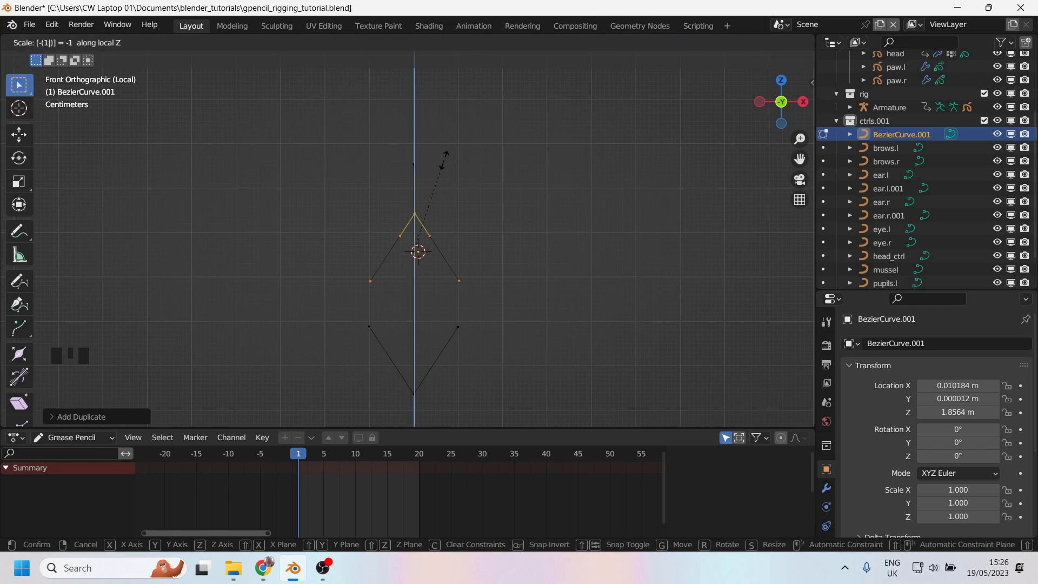
{"action": "key", "text": "Return"}
Move the flipped V higher up the line and return to Object Mode.
{"action": "scroll", "coordinate": [419, 252], "scroll_direction": "up", "scroll_amount": 1}
{"action": "scroll", "coordinate": [493, 324], "scroll_direction": "up", "scroll_amount": 2, "text": "shift"}
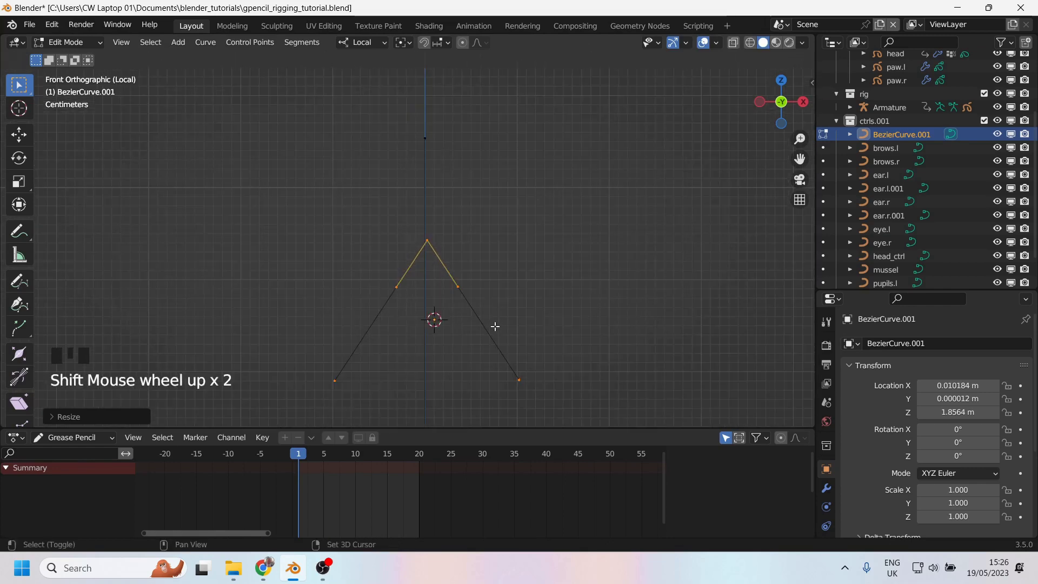
{"action": "key", "text": "g"}
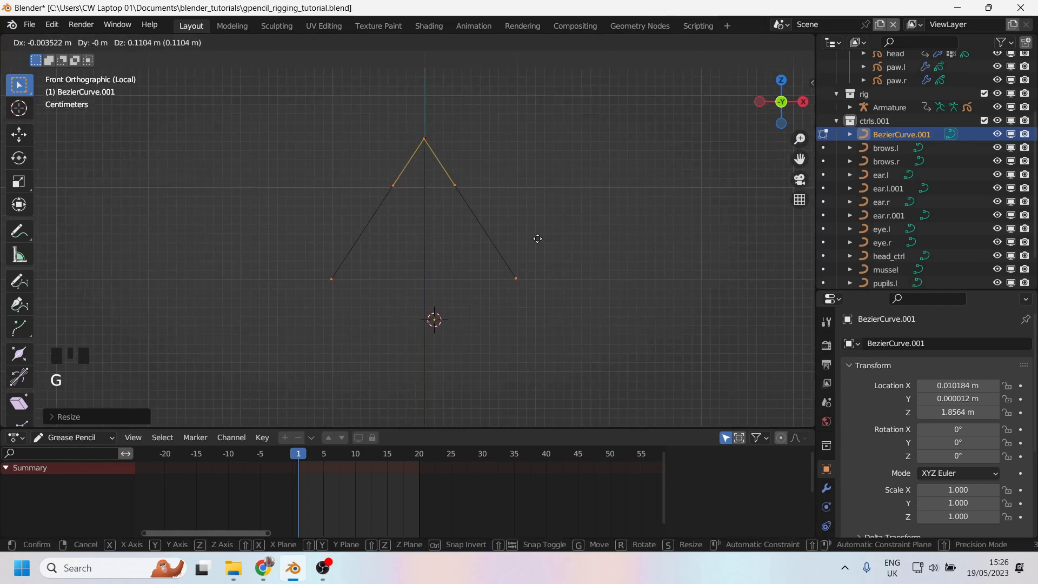
{"action": "left_click", "coordinate": [538, 238]}
{"action": "key", "text": "Tab"}
{"action": "scroll", "coordinate": [499, 272], "scroll_direction": "down", "scroll_amount": 2}
{"action": "scroll", "coordinate": [492, 296], "scroll_direction": "up", "scroll_amount": 2}
{"action": "middle_click_drag", "start_coordinate": [492, 296], "coordinate": [506, 227], "text": "shift"}
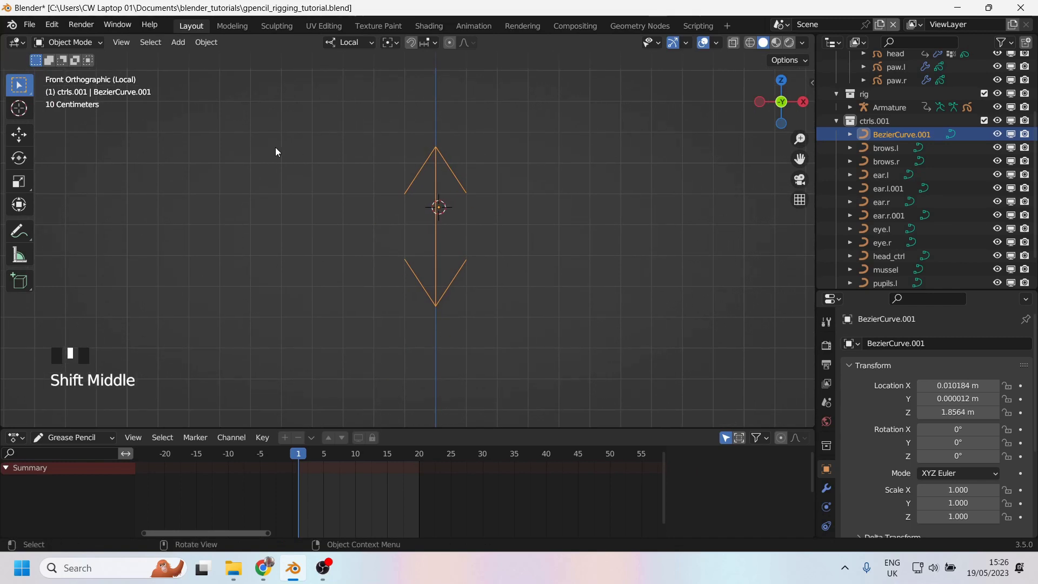
Rename the arrow curve object to blink_ctrl.
{"action": "key", "text": "F2"}
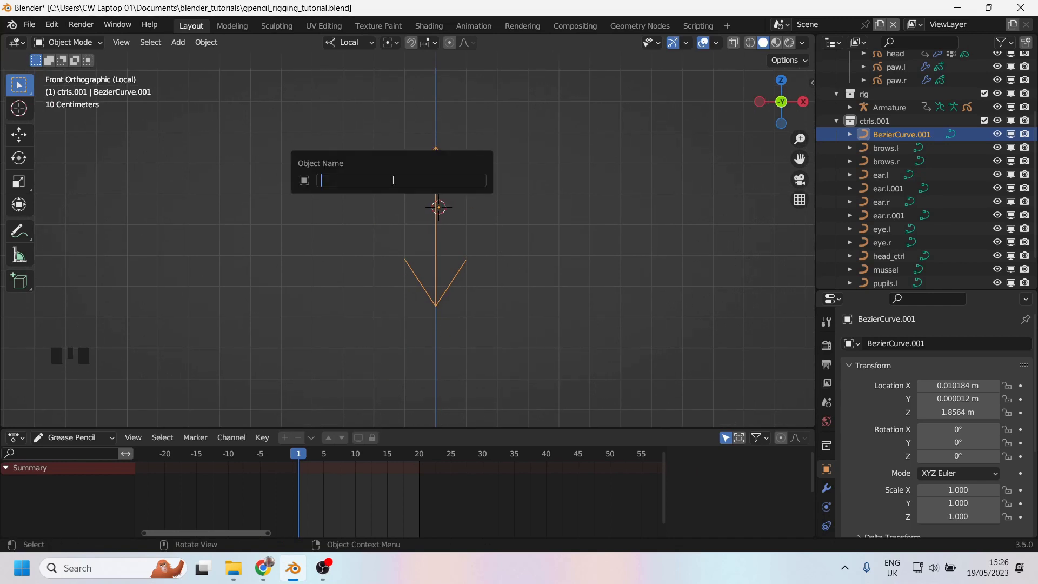
{"action": "type", "text": "blink_ctrls"}
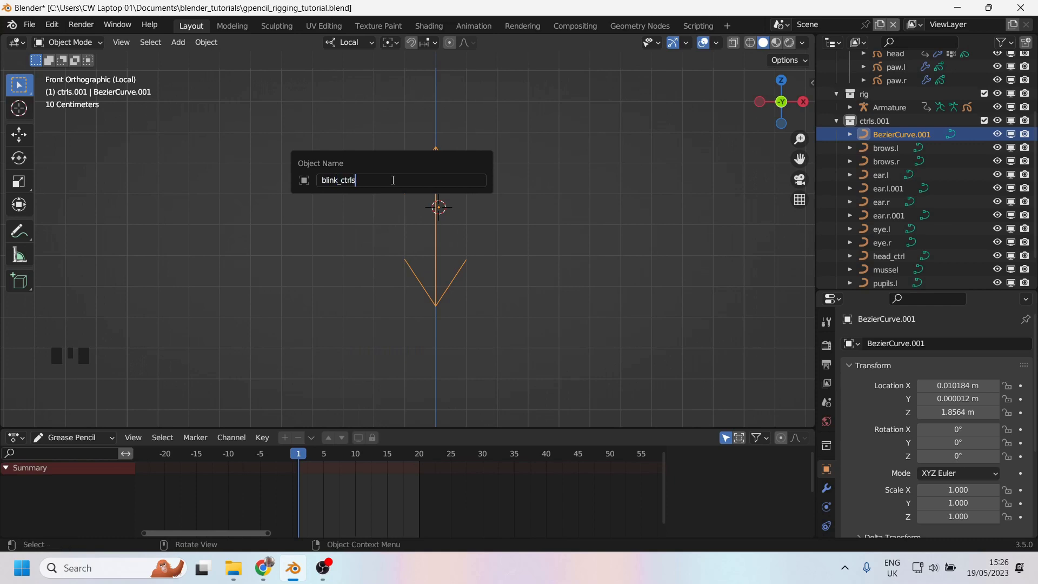
{"action": "key", "text": "BackSpace"}
{"action": "key", "text": "Return"}
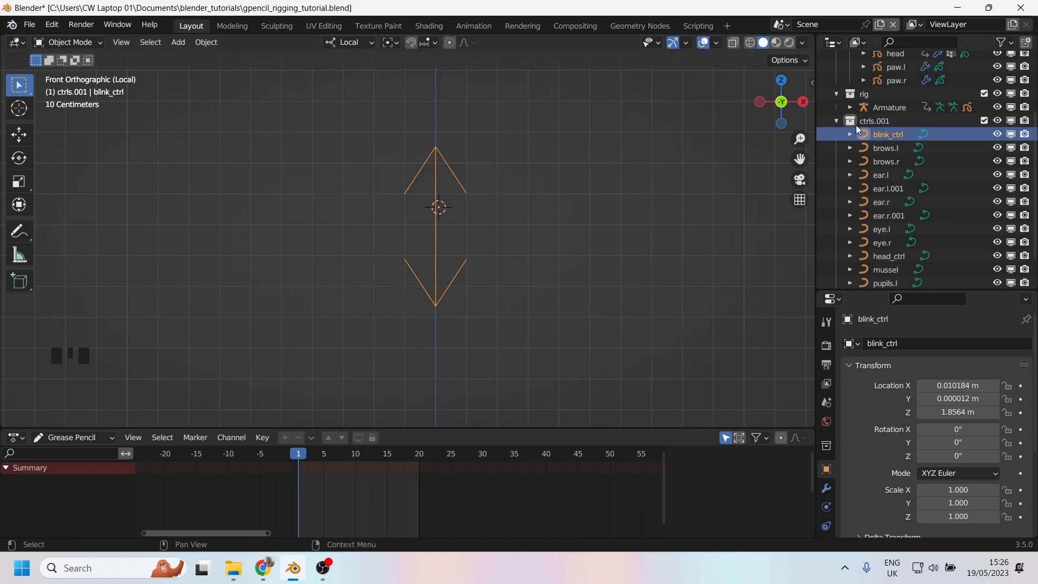
Leave local view and recentre on the whole tiger face.
{"action": "key", "text": "KP_Divide"}
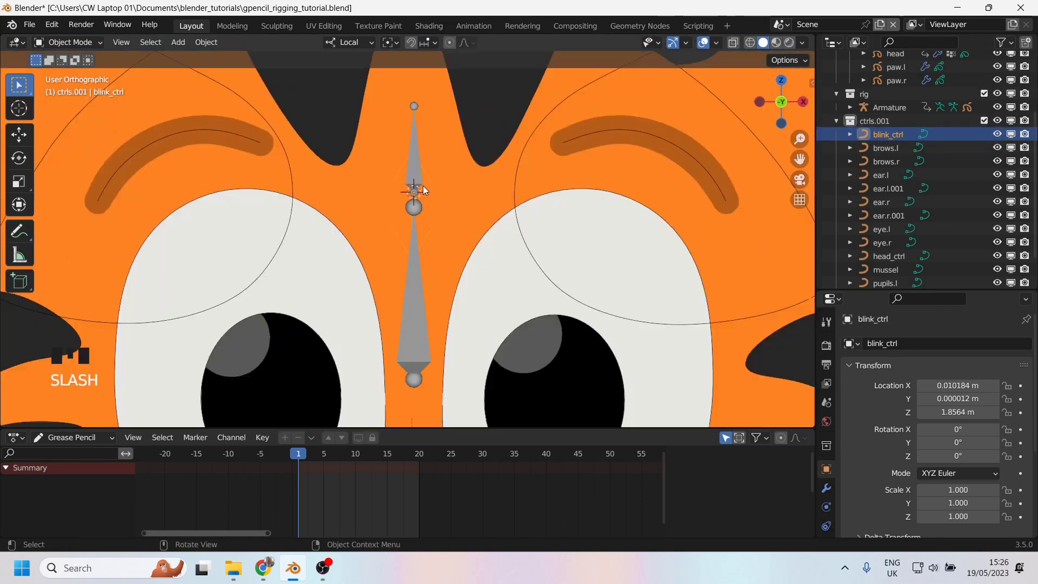
{"action": "scroll", "coordinate": [429, 212], "scroll_direction": "down", "scroll_amount": 2}
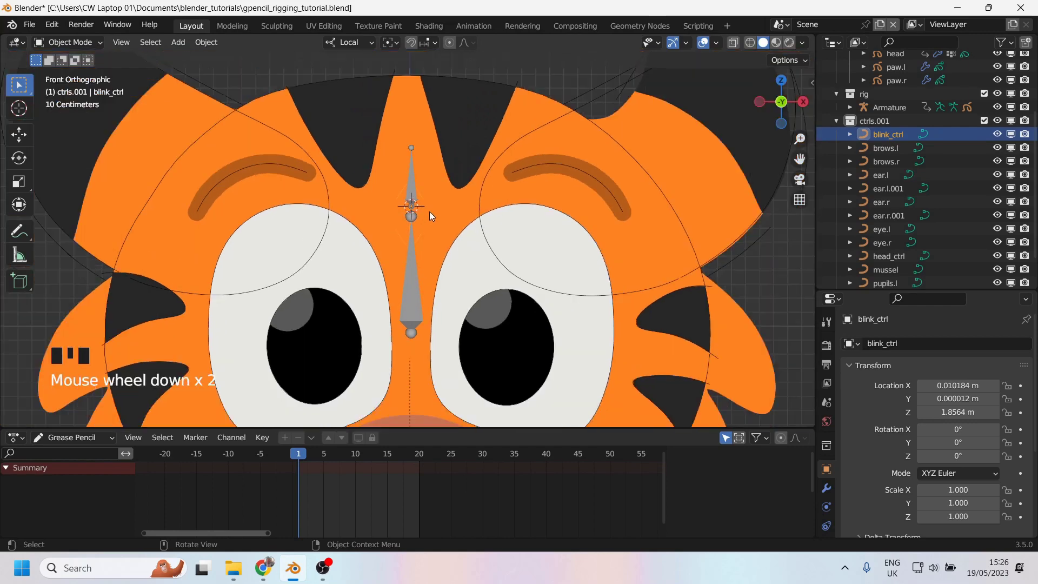
{"action": "scroll", "coordinate": [429, 212], "scroll_direction": "up", "scroll_amount": 3}
{"action": "middle_click_drag", "start_coordinate": [429, 212], "coordinate": [413, 186], "text": "shift"}
In Pose Mode, set the bone's custom shape object to blink_ctrl.
{"action": "left_click", "coordinate": [413, 186]}
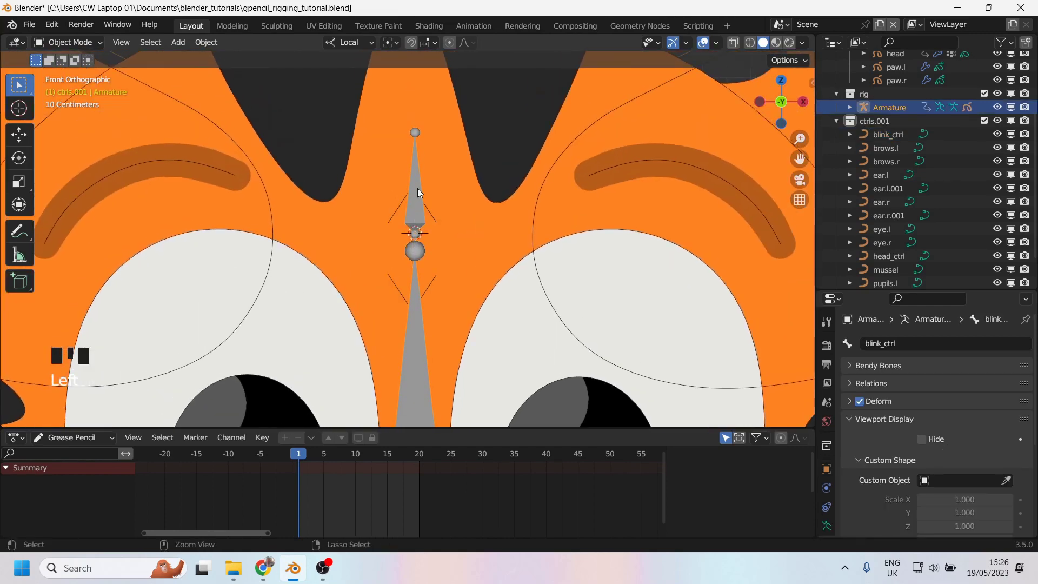
{"action": "key", "text": "ctrl+Tab"}
{"action": "scroll", "coordinate": [887, 392], "scroll_direction": "down", "scroll_amount": 10}
{"action": "scroll", "coordinate": [888, 384], "scroll_direction": "down", "scroll_amount": 1}
{"action": "left_click", "coordinate": [945, 358]}
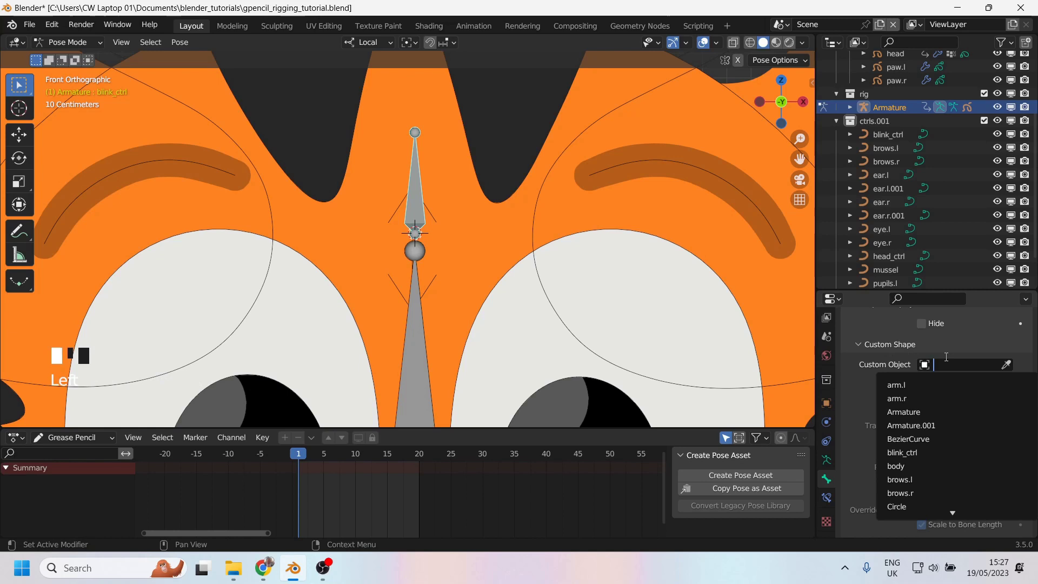
{"action": "type", "text": "b"}
{"action": "left_click", "coordinate": [933, 385]}
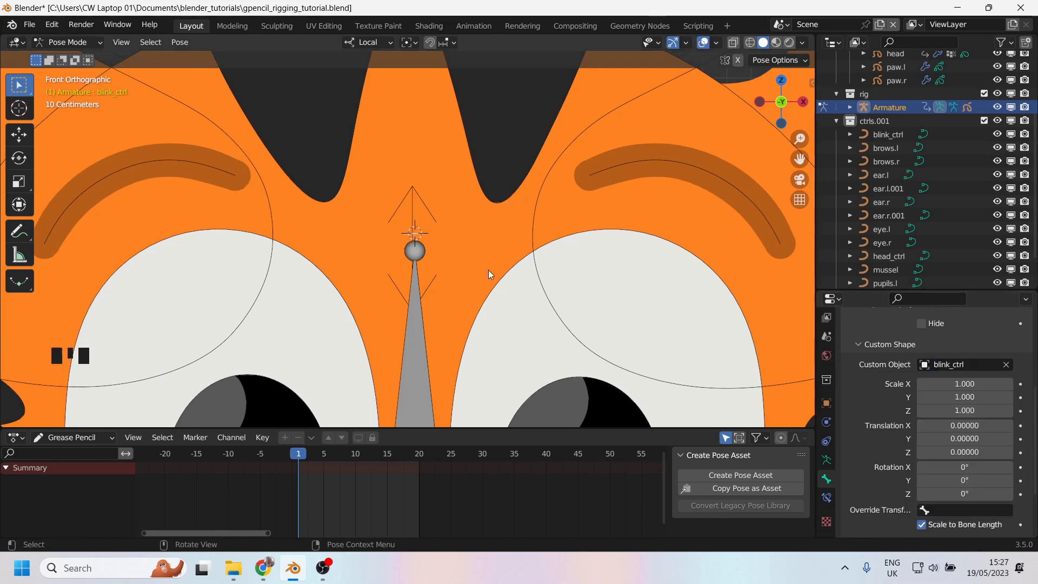
Rotate the custom shape -90° on X and turn off Scale to Bone Length.
{"action": "middle_click_drag", "start_coordinate": [489, 273], "coordinate": [503, 270]}
{"action": "left_click", "coordinate": [964, 468]}
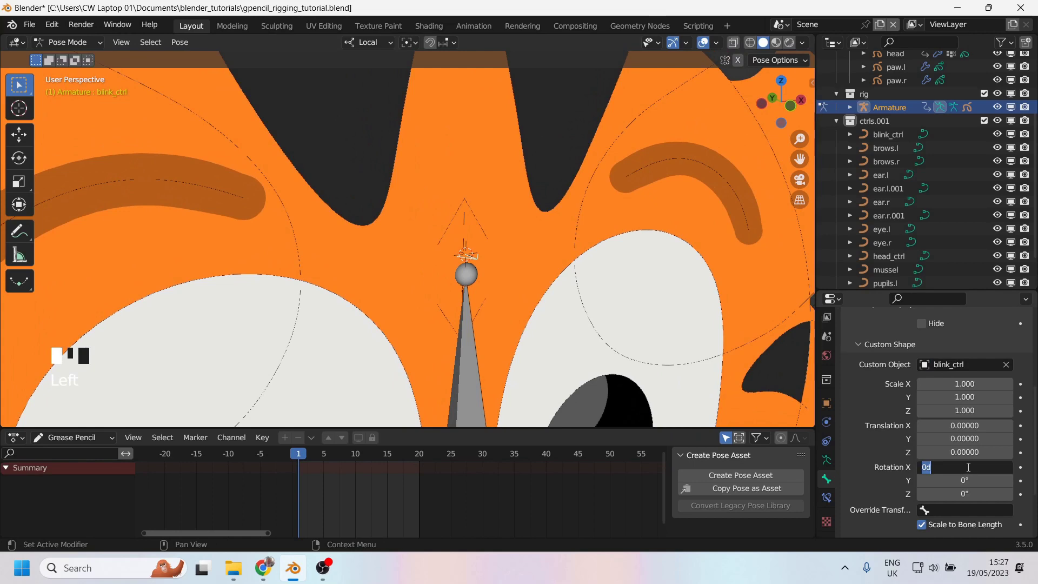
{"action": "type", "text": "-90"}
{"action": "key", "text": "Return"}
{"action": "scroll", "coordinate": [946, 486], "scroll_direction": "down", "scroll_amount": 1}
{"action": "left_click", "coordinate": [922, 503]}
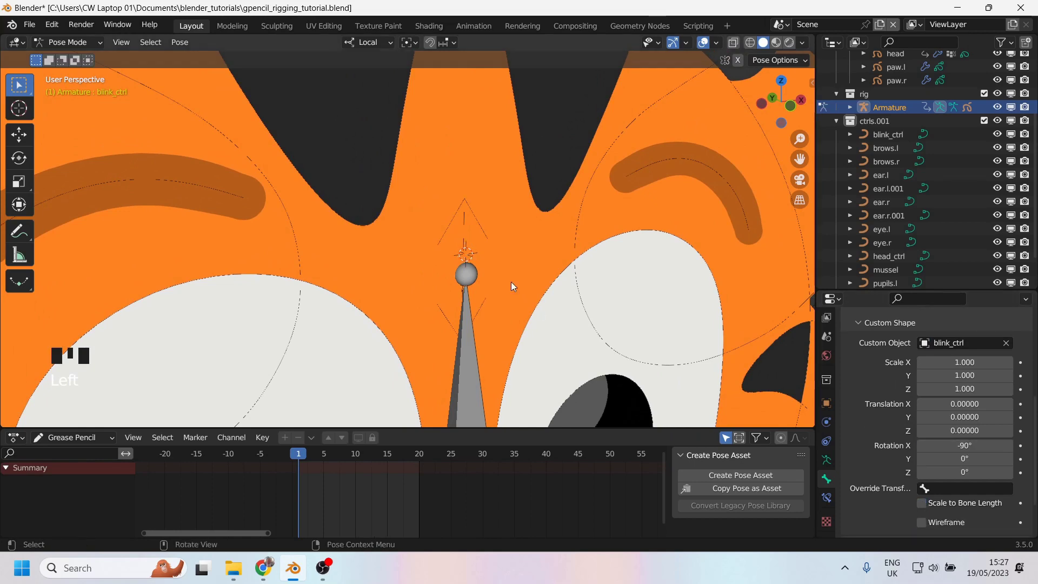
In the armature's Edit Mode, select the blink_ctrl bone's tip joint.
{"action": "key", "text": "Tab"}
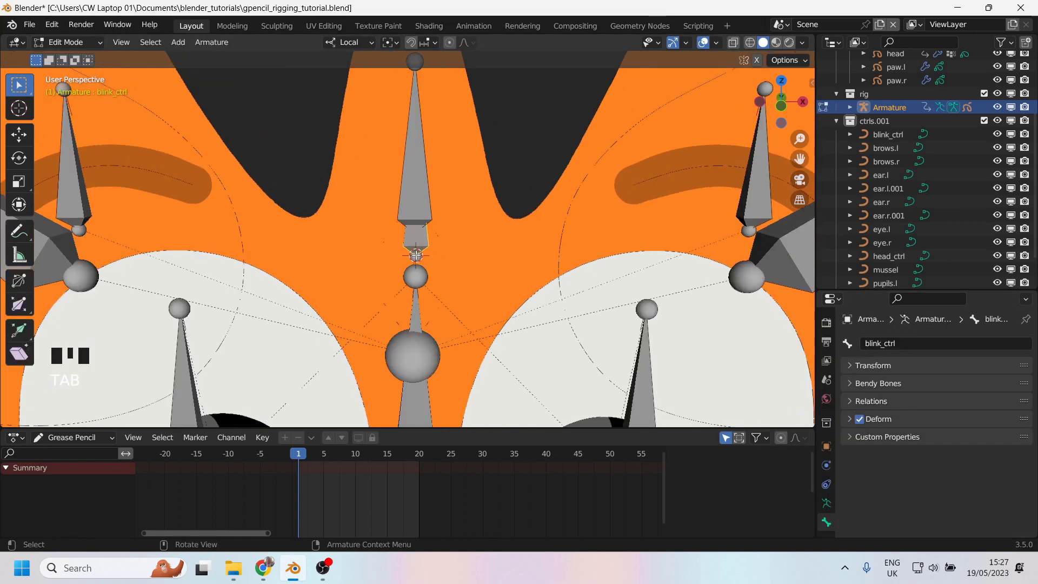
{"action": "scroll", "coordinate": [415, 254], "scroll_direction": "up", "scroll_amount": 2}
{"action": "left_click", "coordinate": [415, 254]}
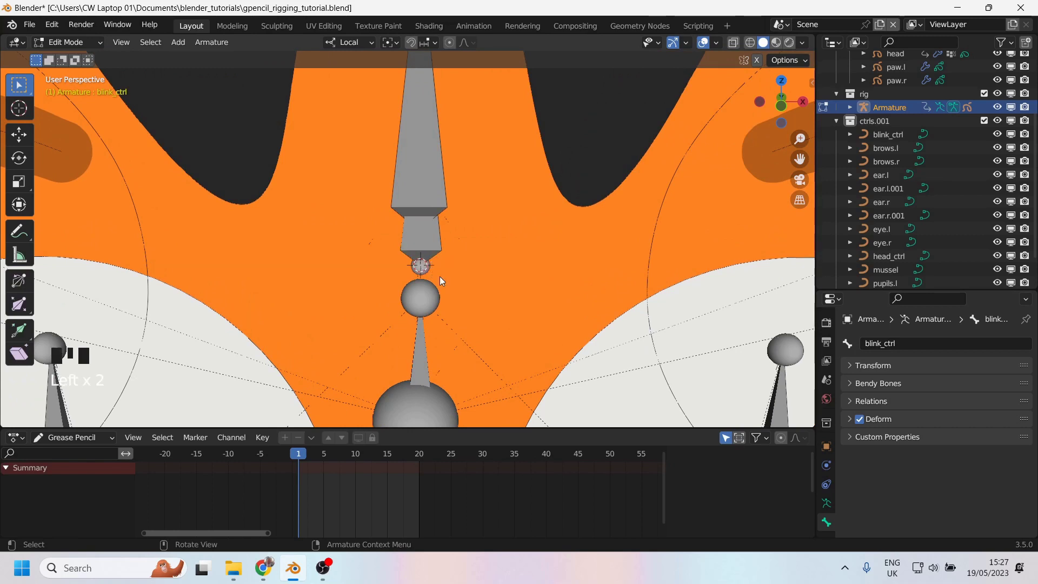
{"action": "key", "text": "Tab"}
{"action": "middle_click_drag", "start_coordinate": [420, 269], "coordinate": [446, 209]}
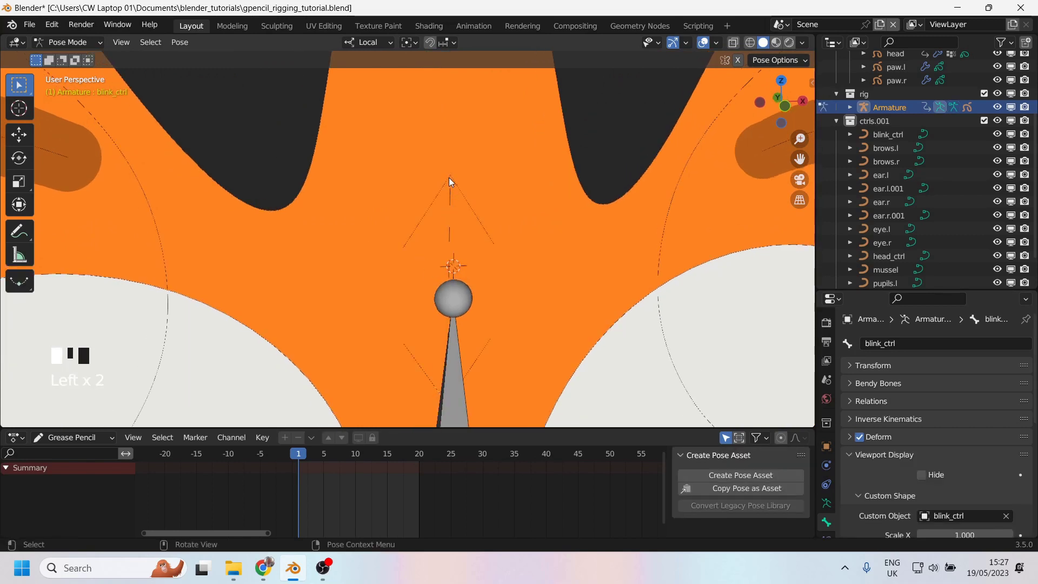
Back in Object Mode, set the blink_ctrl curve's origin to the 3D cursor.
{"action": "left_click", "coordinate": [67, 42]}
{"action": "left_click", "coordinate": [60, 58]}
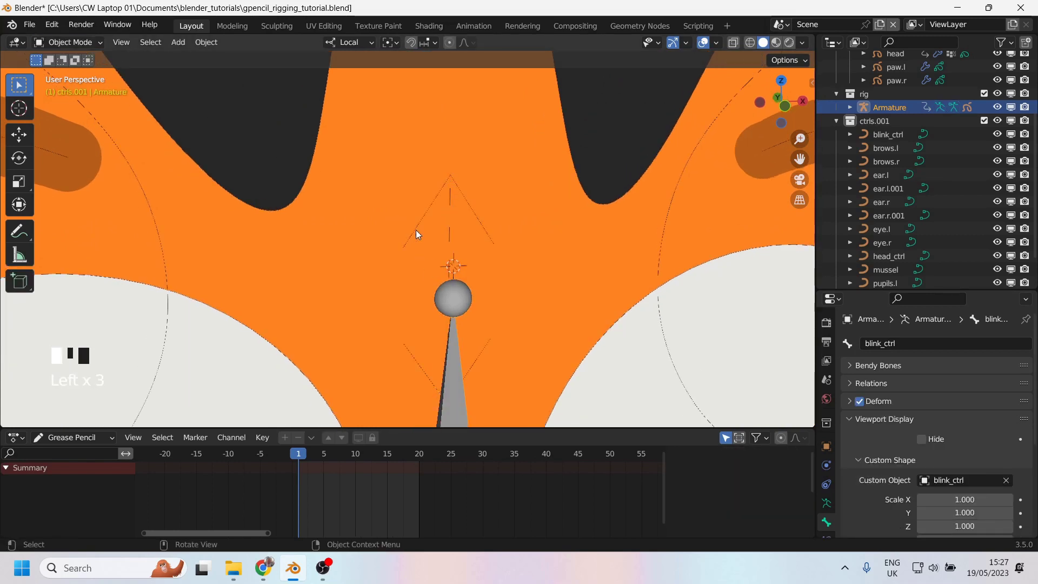
{"action": "left_click", "coordinate": [452, 183]}
{"action": "left_click", "coordinate": [881, 134]}
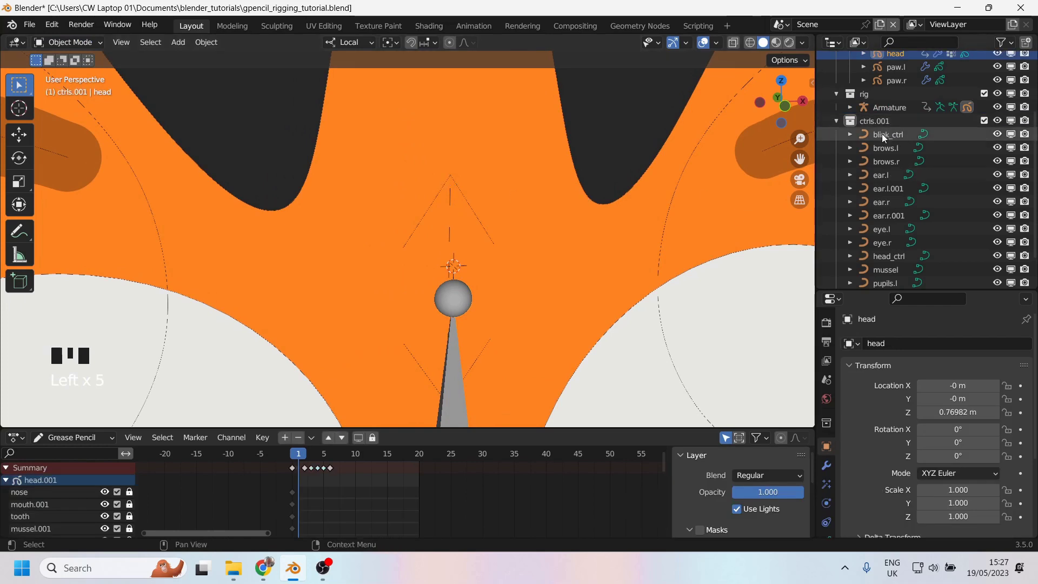
{"action": "right_click", "coordinate": [451, 209]}
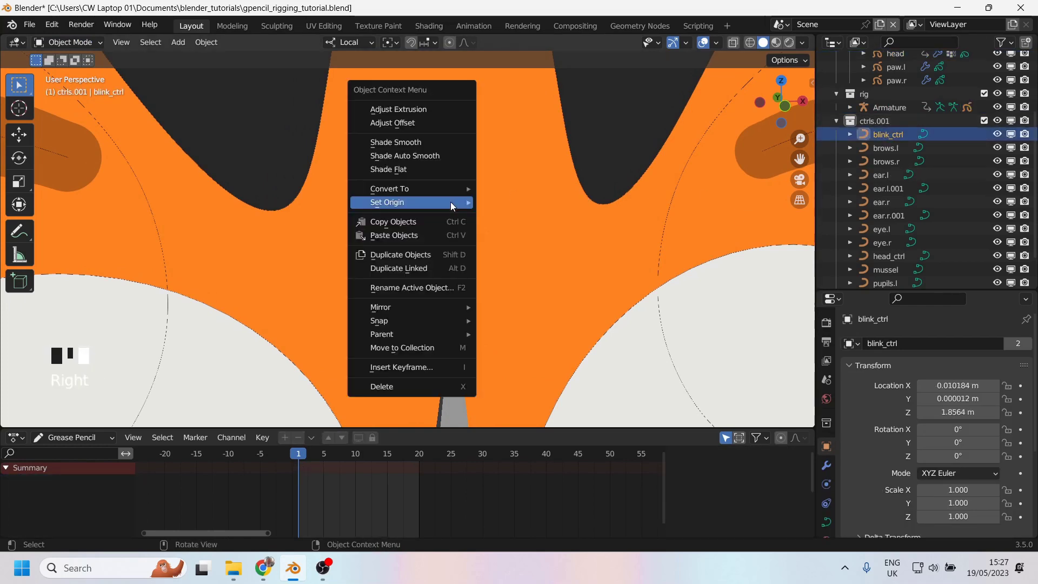
{"action": "mouse_move", "coordinate": [453, 201]}
{"action": "left_click", "coordinate": [531, 230]}
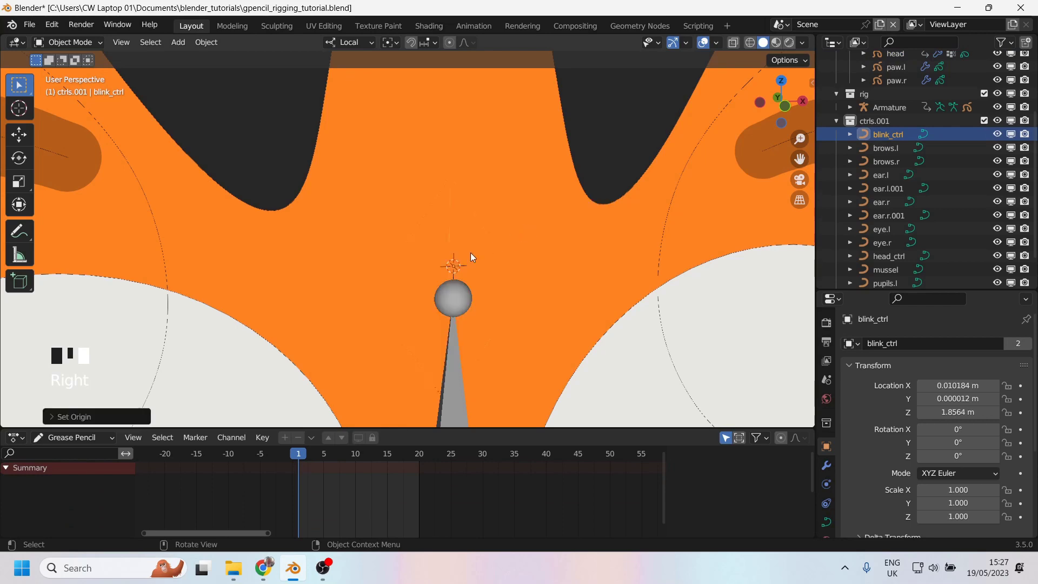
{"action": "scroll", "coordinate": [453, 253], "scroll_direction": "down", "scroll_amount": 3}
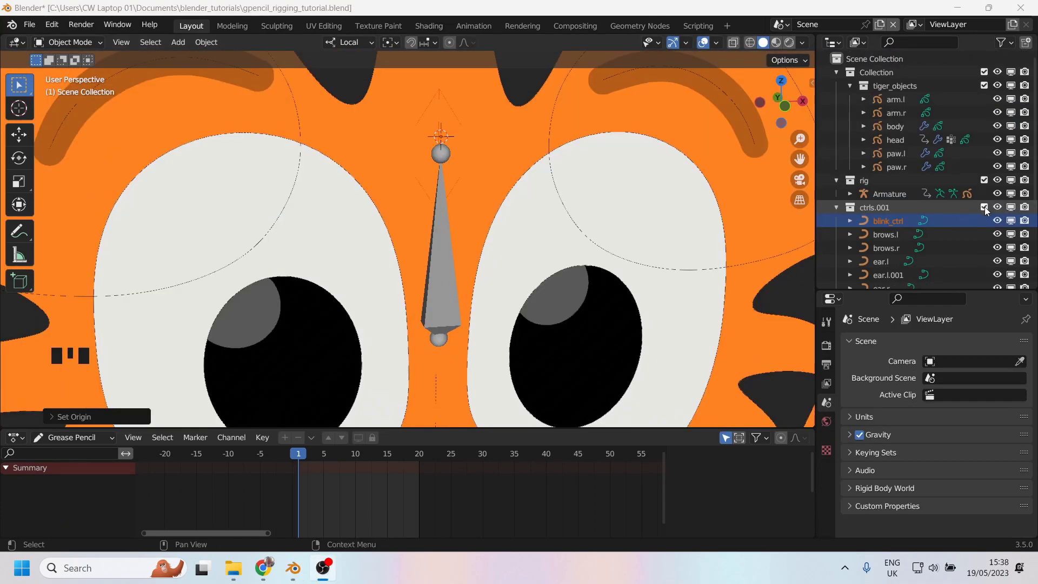
Exclude the ctrls.001 collection and select the blink_ctrl bone in Pose Mode.
{"action": "left_click", "coordinate": [984, 207]}
{"action": "left_click", "coordinate": [443, 93]}
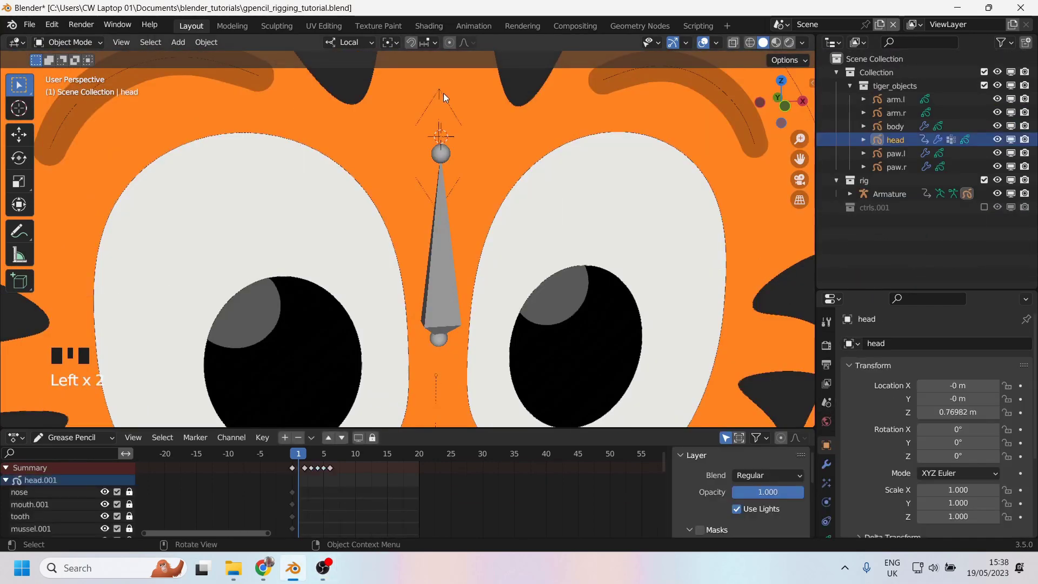
{"action": "left_click", "coordinate": [440, 93]}
Test-move the blink_ctrl control and view its arrow between the eyebrows.
{"action": "key", "text": "g"}
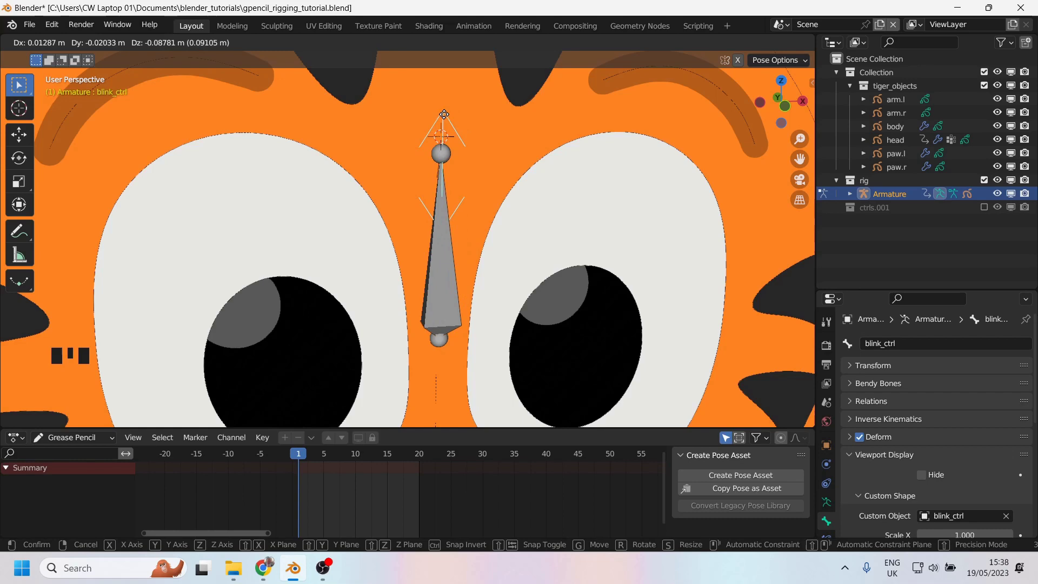
{"action": "left_click", "coordinate": [437, 155]}
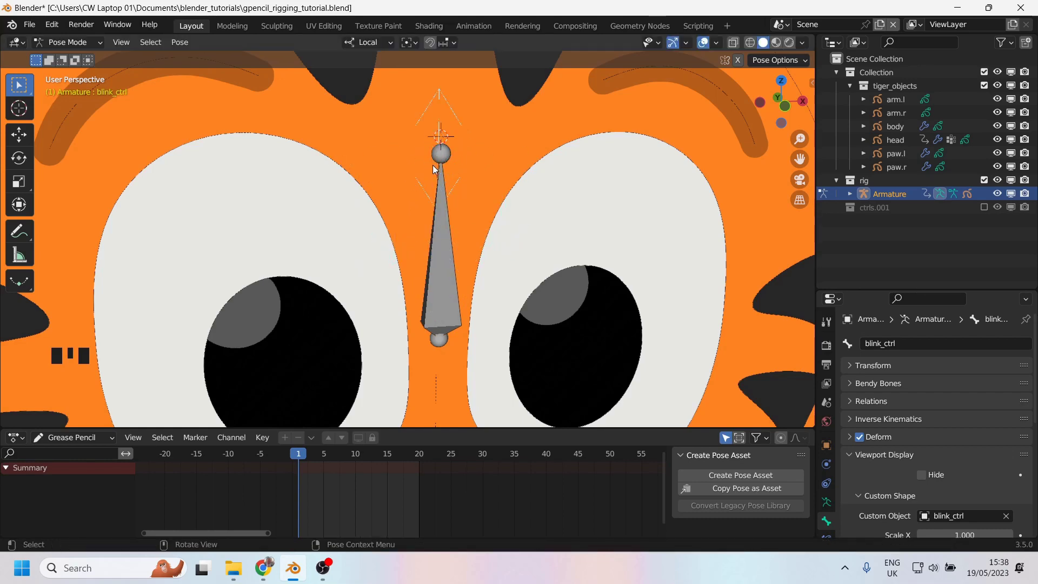
{"action": "scroll", "coordinate": [435, 162], "scroll_direction": "down", "scroll_amount": 3}
{"action": "middle_click_drag", "start_coordinate": [410, 180], "coordinate": [452, 210], "text": "shift"}
{"action": "scroll", "coordinate": [404, 171], "scroll_direction": "up", "scroll_amount": 3}
{"action": "scroll", "coordinate": [440, 202], "scroll_direction": "up", "scroll_amount": 1}
{"action": "key", "text": "Tab"}
{"action": "key", "text": "Tab"}
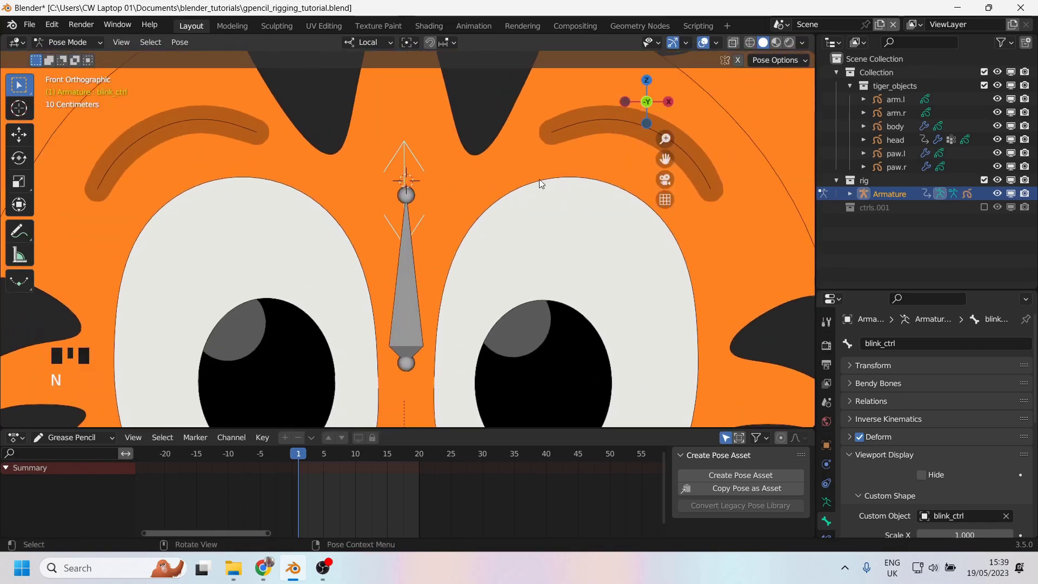
Lock the blink_ctrl bone's X and Z location, undoing the test moves.
{"action": "key", "text": "n"}
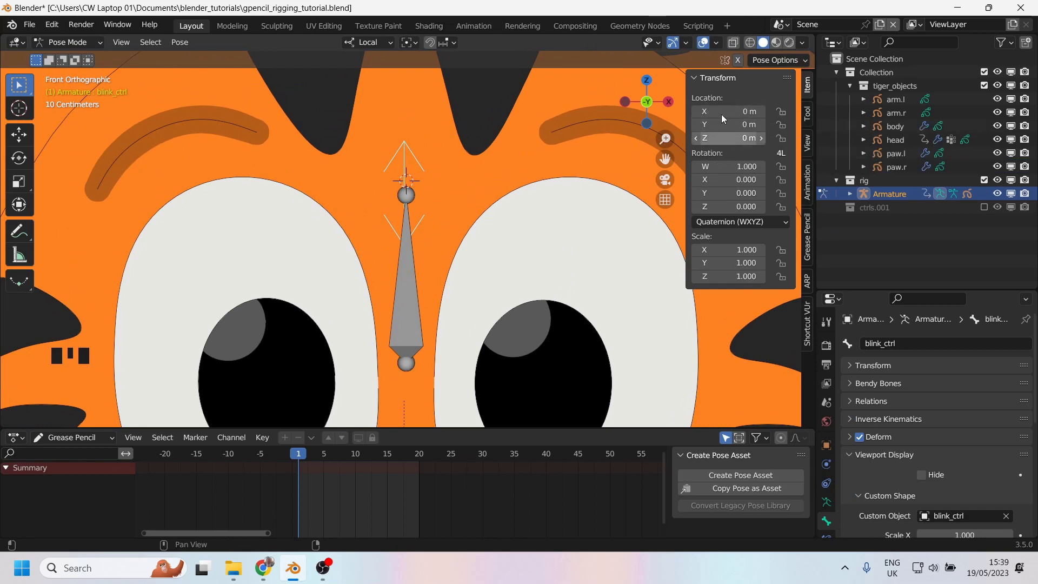
{"action": "left_click_drag", "start_coordinate": [729, 110], "coordinate": [723, 138]}
{"action": "key", "text": "ctrl+z"}
{"action": "left_click", "coordinate": [781, 111]}
{"action": "key", "text": "ctrl+z"}
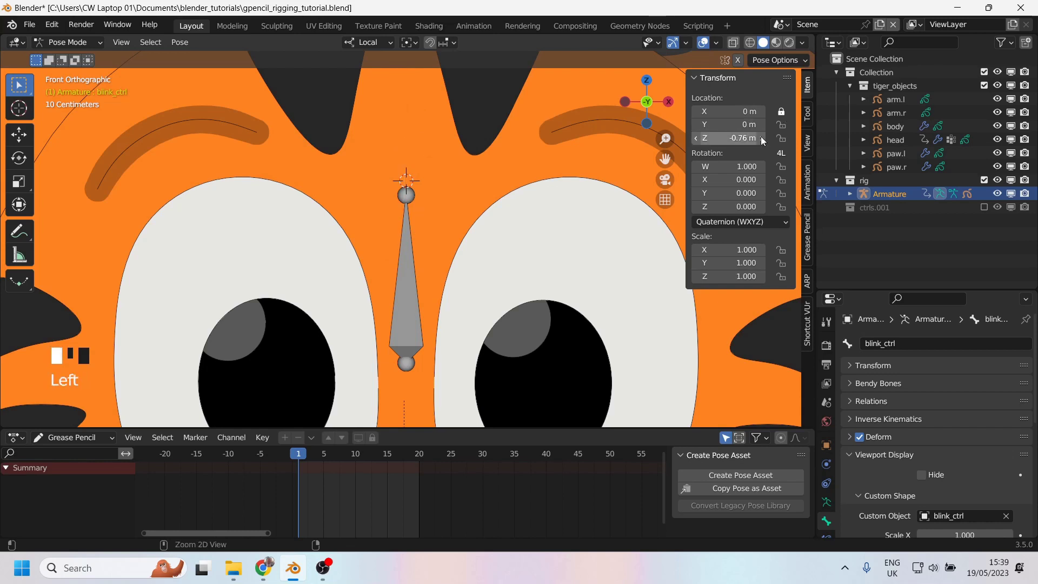
{"action": "key", "text": "ctrl+z"}
{"action": "left_click", "coordinate": [782, 139]}
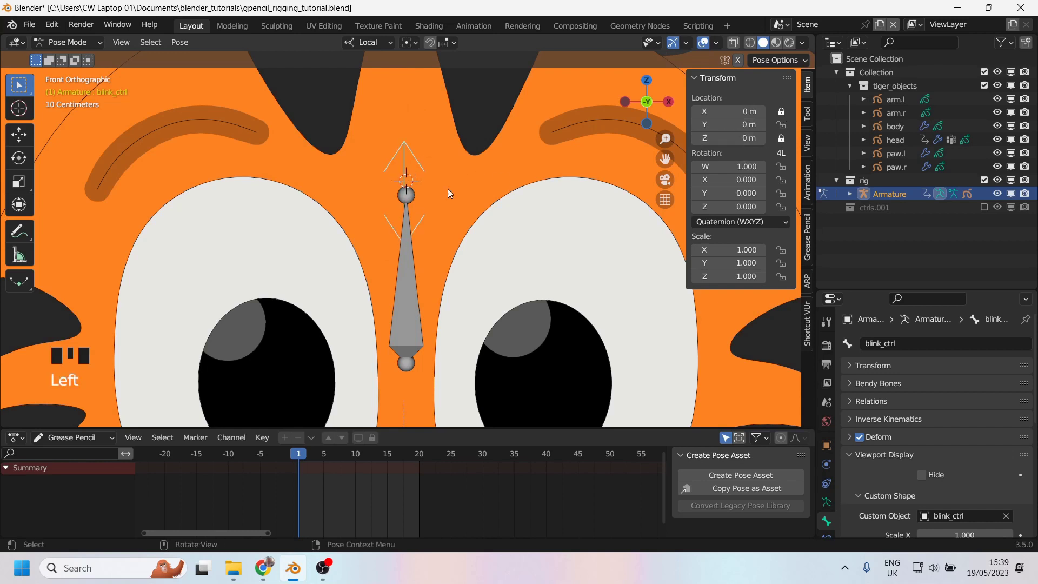
Test the Y-only movement, cancel it, and enlarge the properties area.
{"action": "key", "text": "g"}
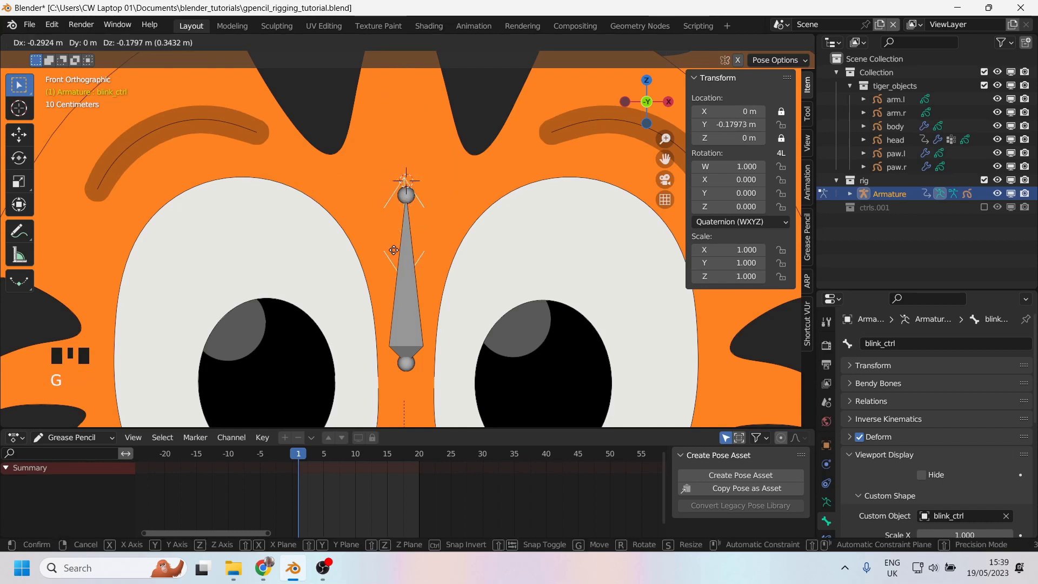
{"action": "right_click", "coordinate": [432, 154]}
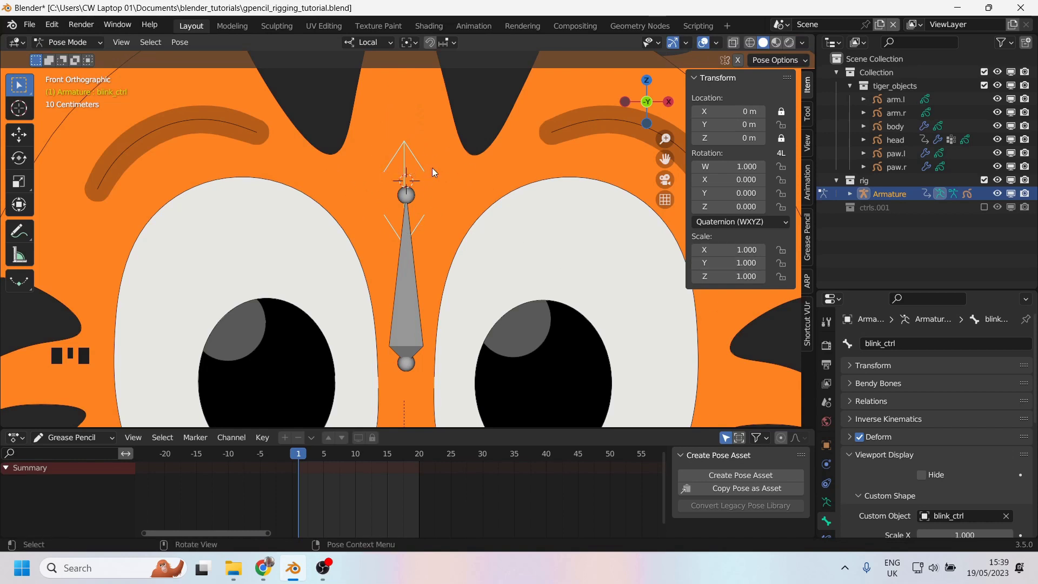
{"action": "key", "text": "n"}
{"action": "left_click_drag", "start_coordinate": [877, 291], "coordinate": [877, 185]}
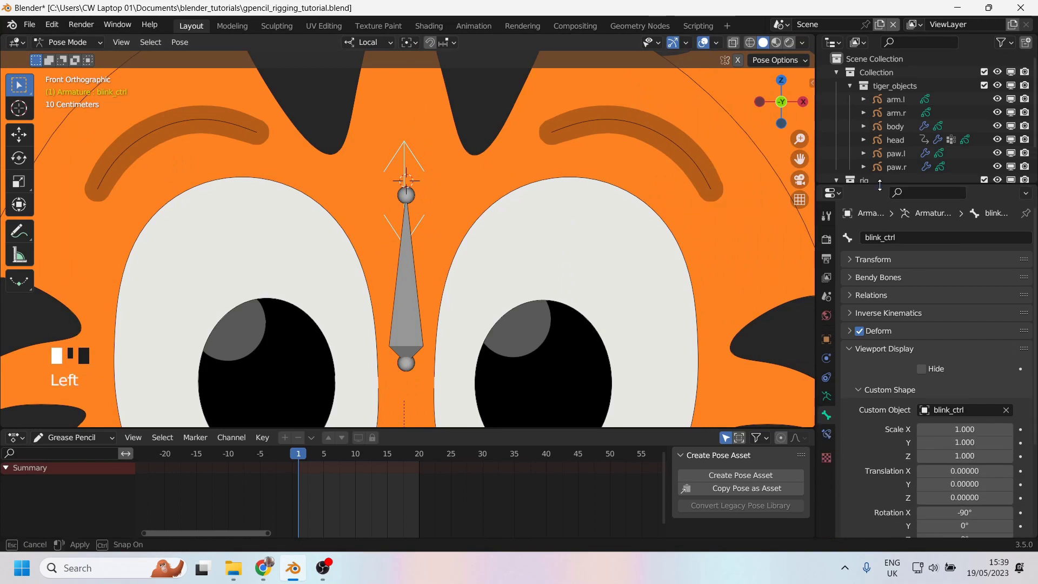
Add a Limit Location constraint to blink_ctrl from the Bone Constraint tab.
{"action": "left_click", "coordinate": [823, 435]}
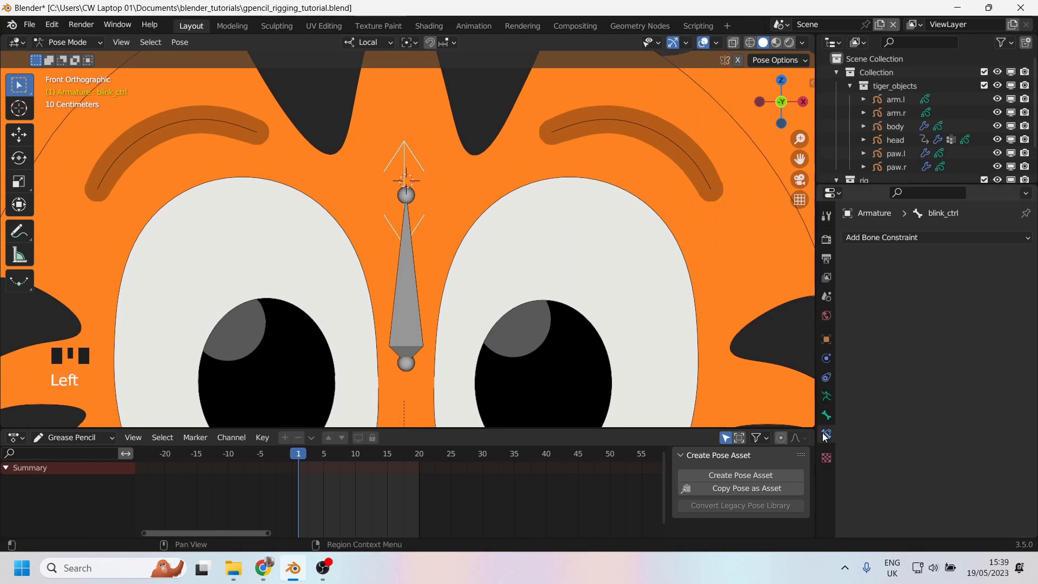
{"action": "left_click", "coordinate": [903, 236]}
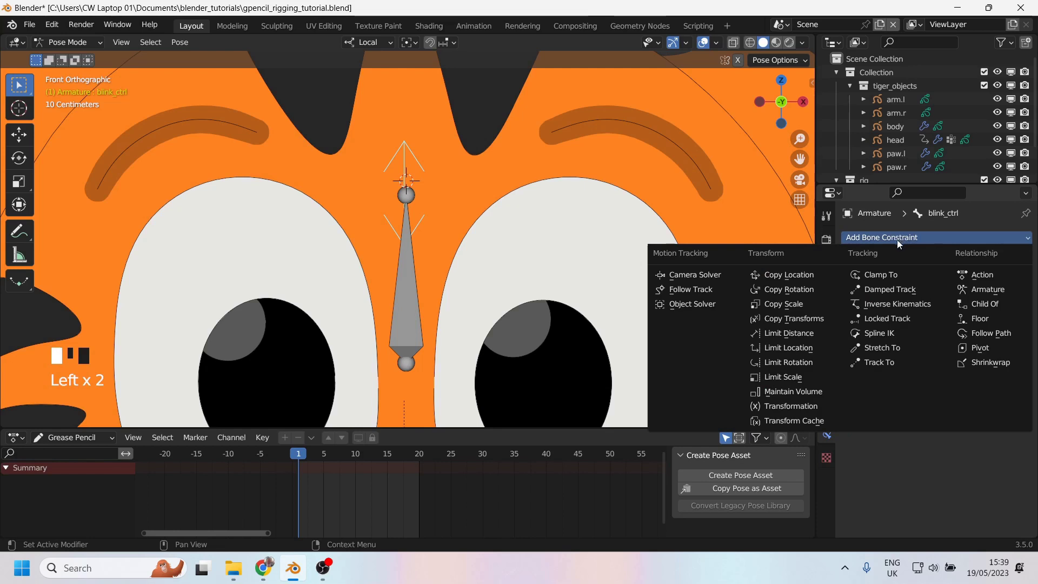
{"action": "left_click", "coordinate": [786, 348]}
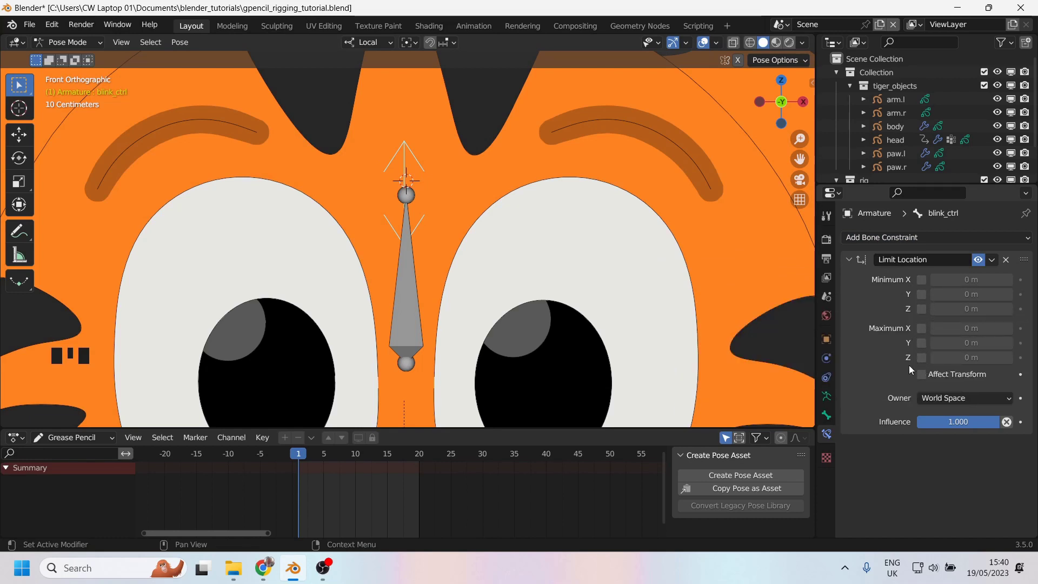
Unlock Z location, enable Minimum and Maximum X and Z limits, and use Local Space.
{"action": "key", "text": "n"}
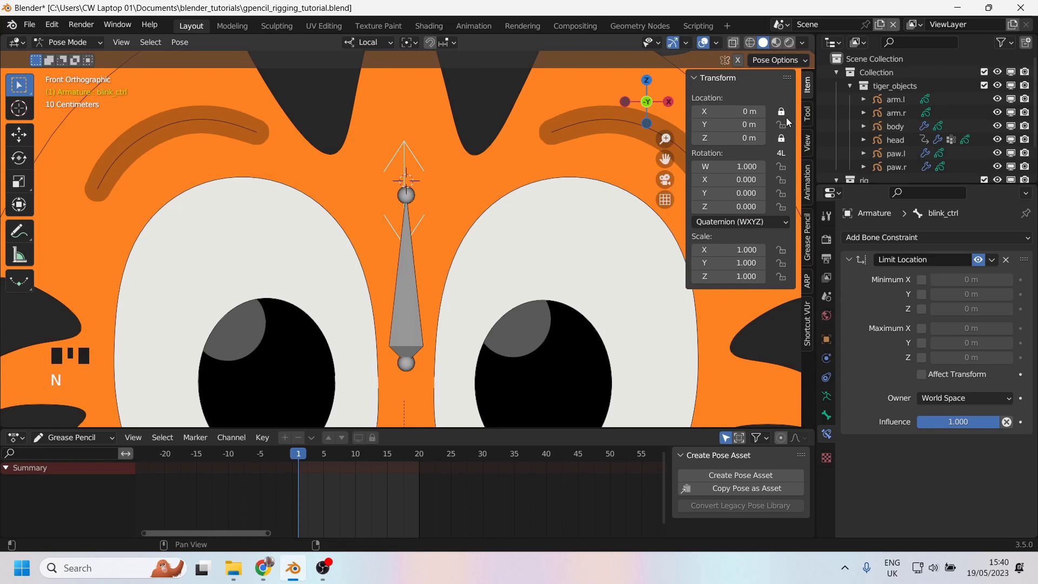
{"action": "left_click", "coordinate": [782, 139]}
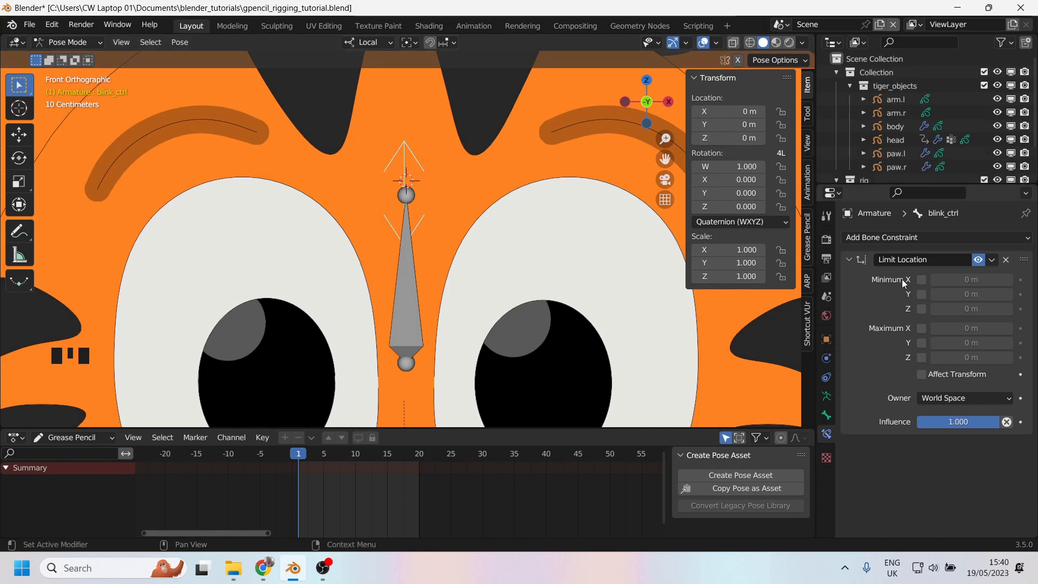
{"action": "left_click", "coordinate": [920, 280]}
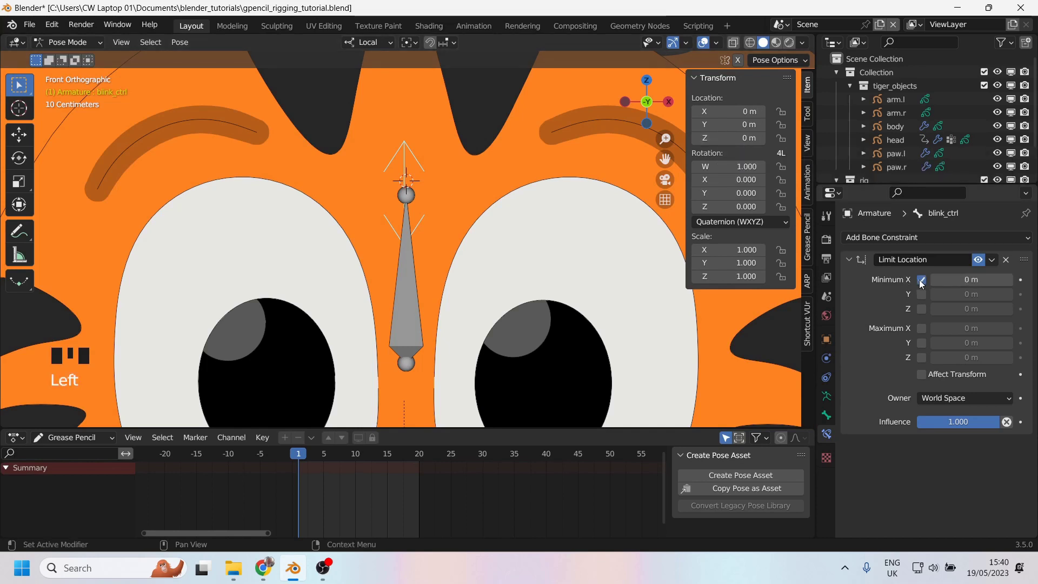
{"action": "left_click", "coordinate": [921, 309]}
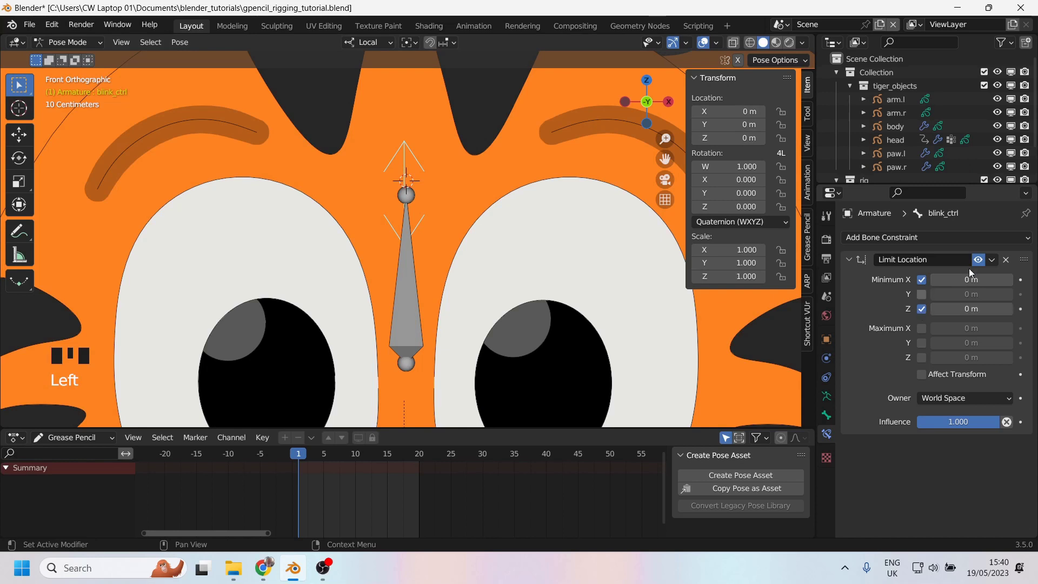
{"action": "left_click", "coordinate": [919, 328]}
{"action": "left_click", "coordinate": [922, 358]}
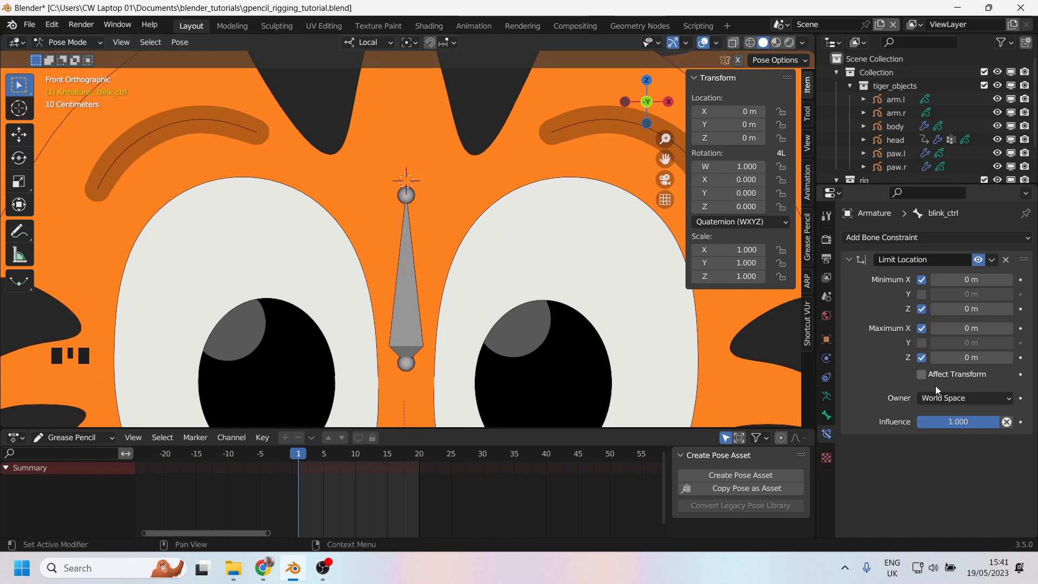
{"action": "left_click", "coordinate": [957, 399]}
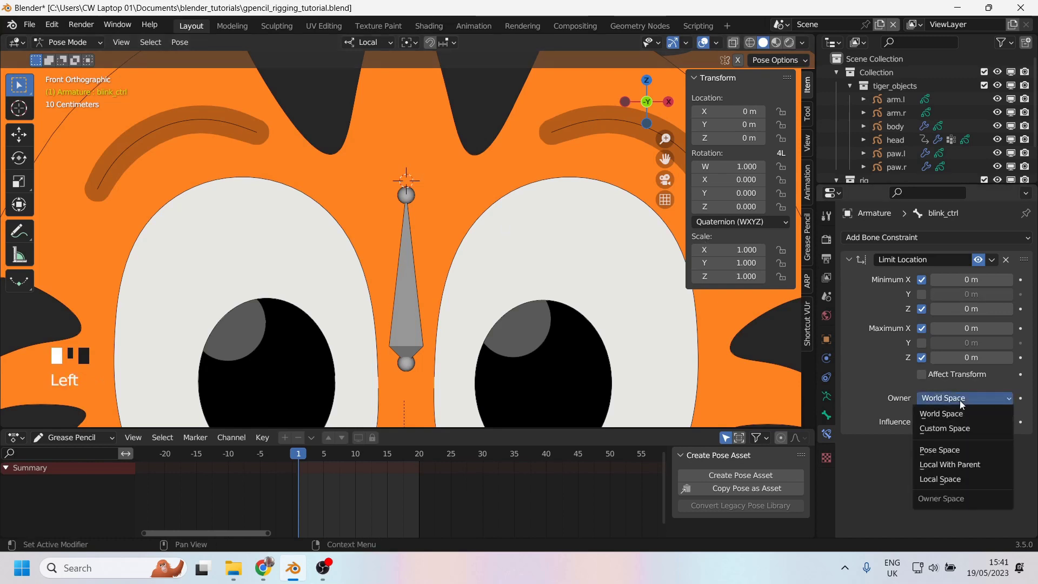
{"action": "left_click", "coordinate": [942, 478]}
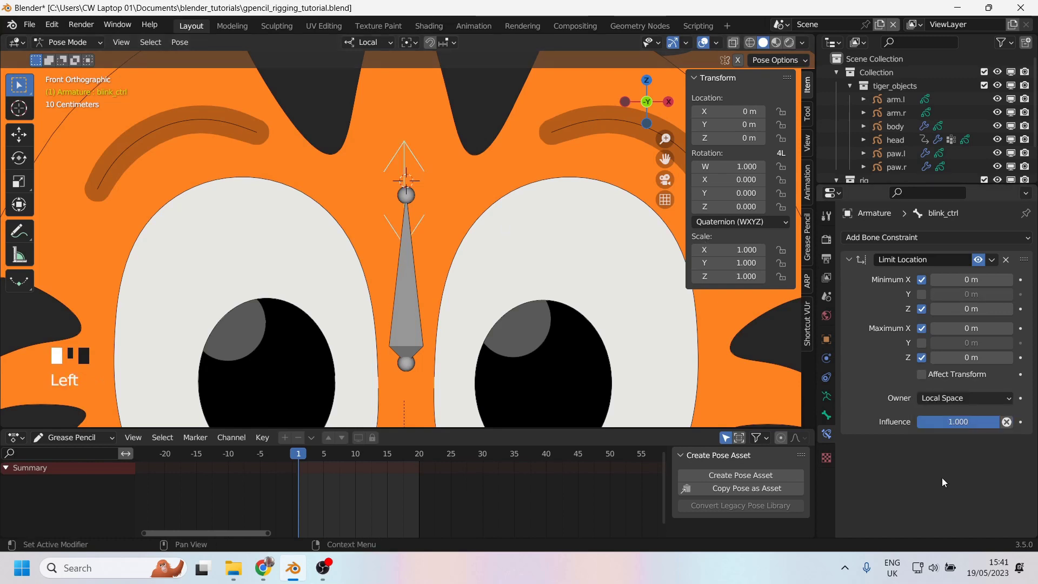
{"action": "left_click", "coordinate": [363, 42]}
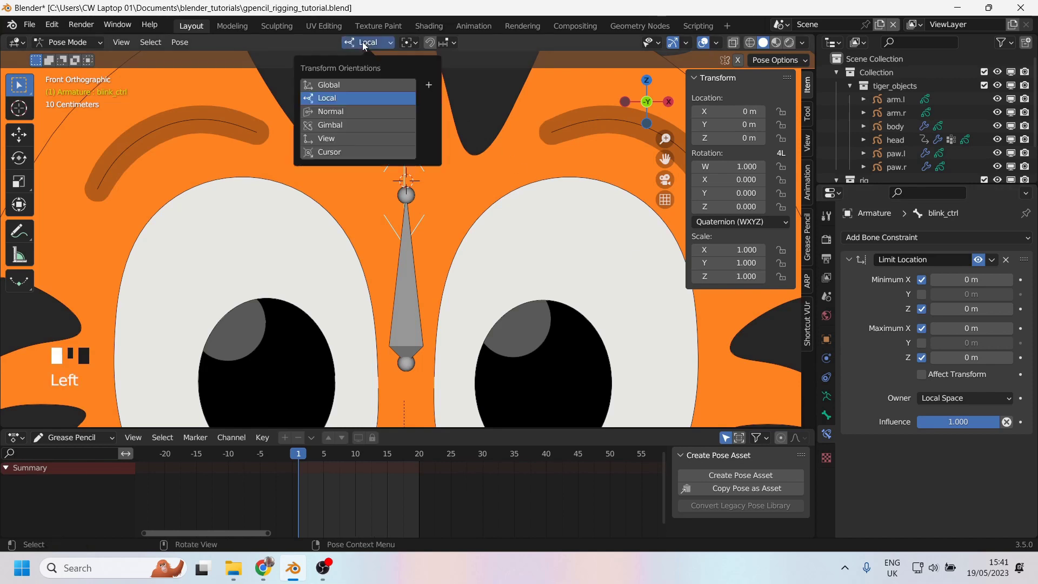
{"action": "left_click", "coordinate": [365, 50]}
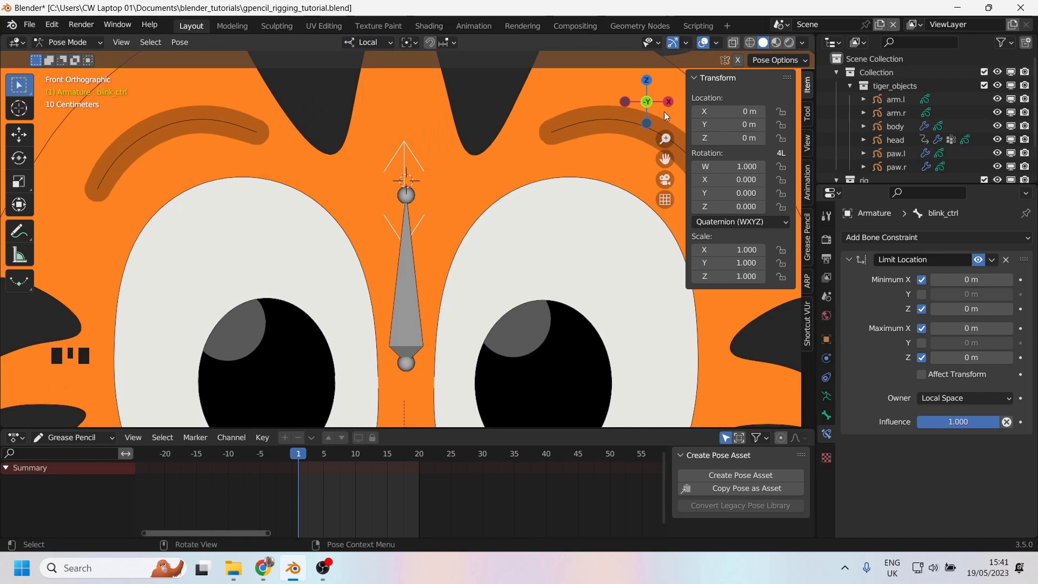
{"action": "key", "text": "g"}
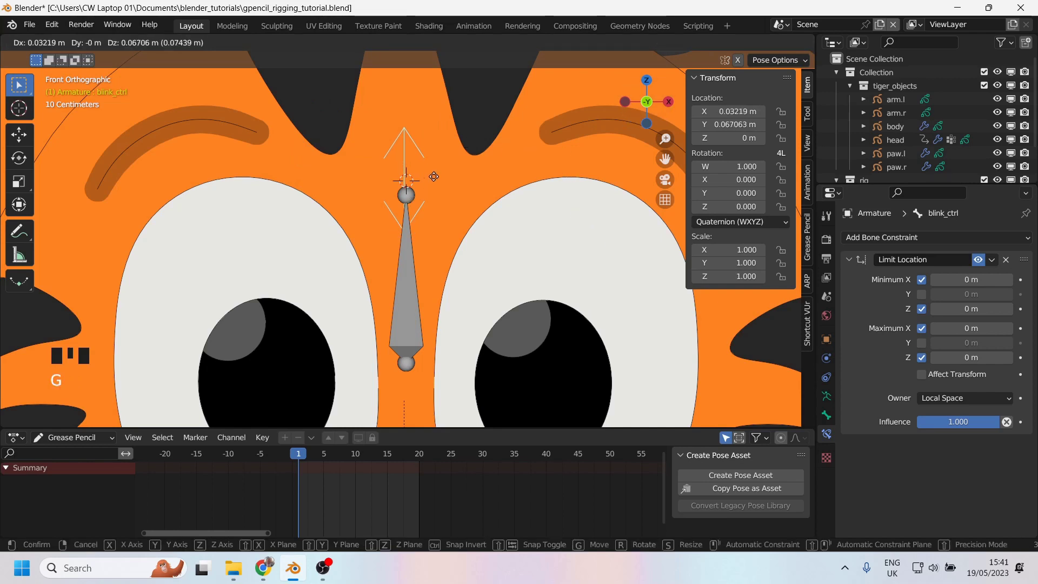
{"action": "right_click", "coordinate": [475, 232]}
{"action": "key", "text": "g"}
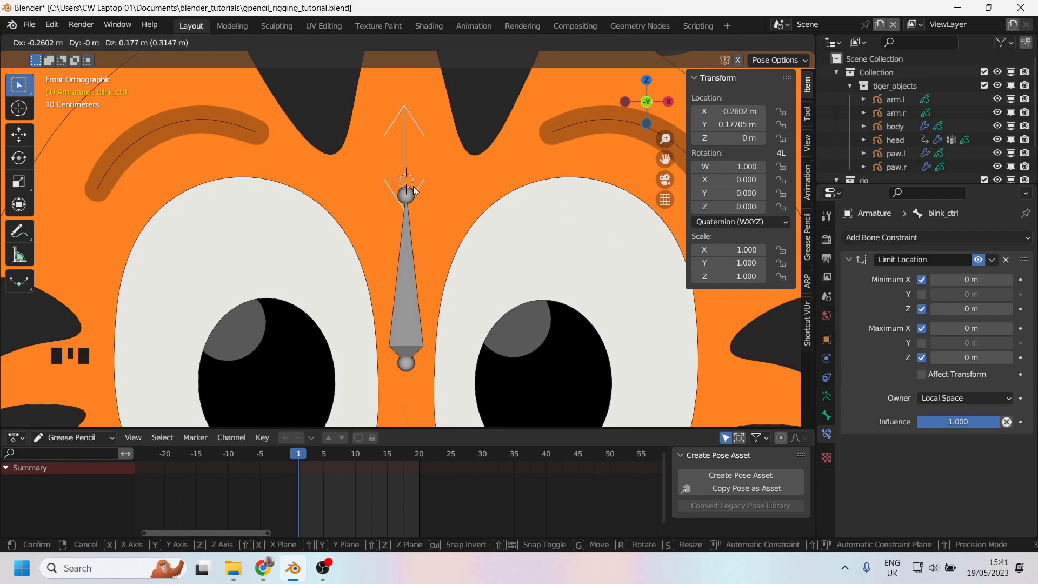
{"action": "middle_click_drag", "start_coordinate": [413, 186], "coordinate": [400, 238]}
{"action": "key", "text": "g"}
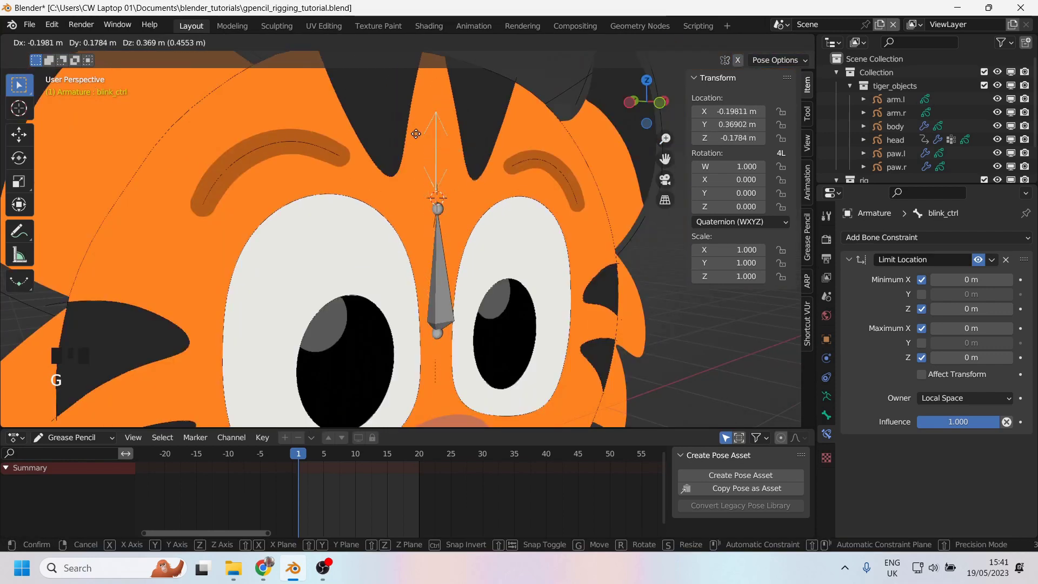
{"action": "right_click", "coordinate": [497, 186]}
{"action": "middle_click_drag", "start_coordinate": [497, 184], "coordinate": [433, 169]}
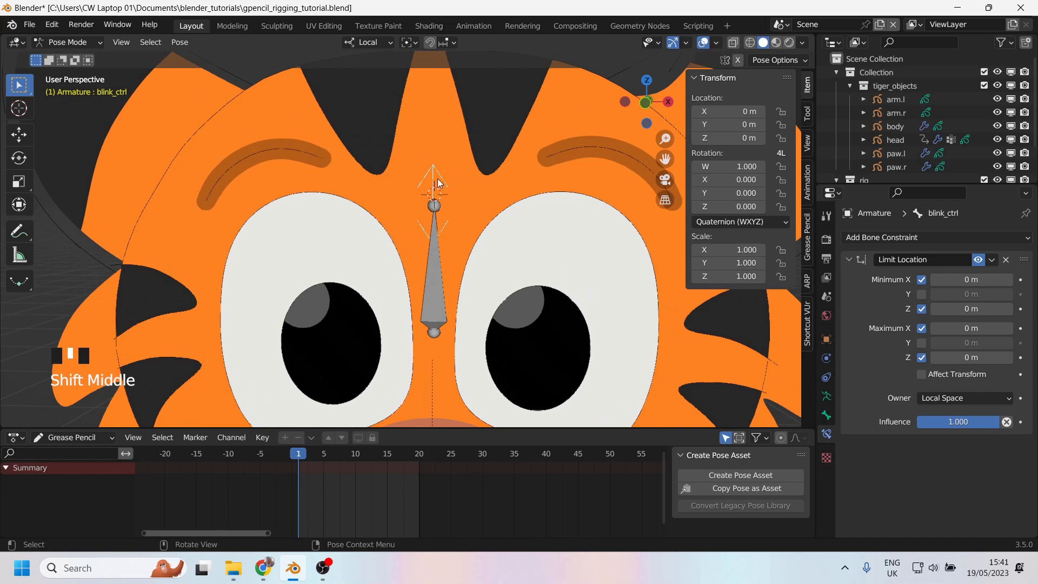
{"action": "key", "text": "g"}
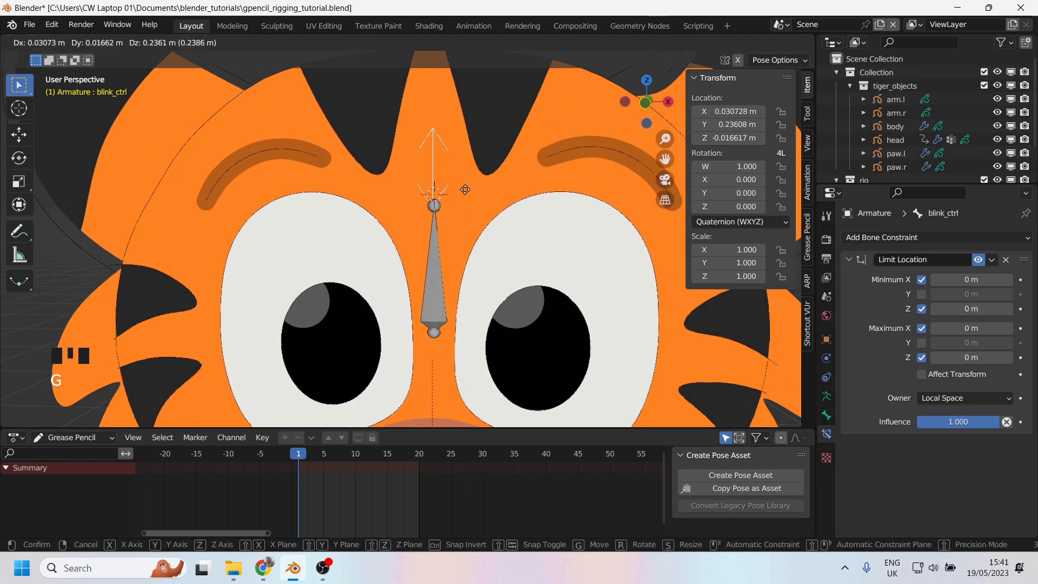
{"action": "right_click", "coordinate": [458, 216]}
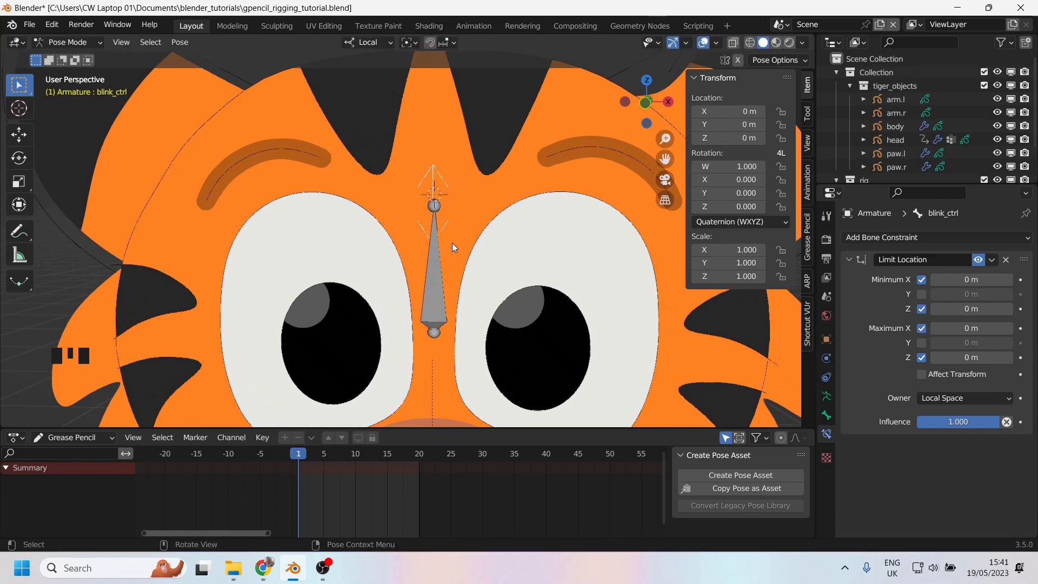
{"action": "key", "text": "g"}
{"action": "key", "text": "z"}
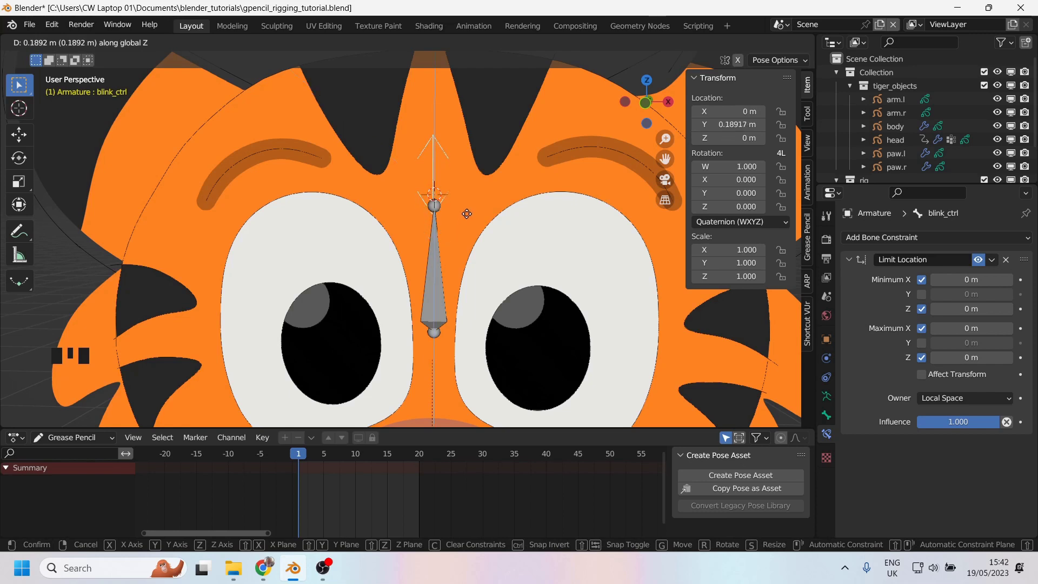
{"action": "right_click", "coordinate": [466, 214]}
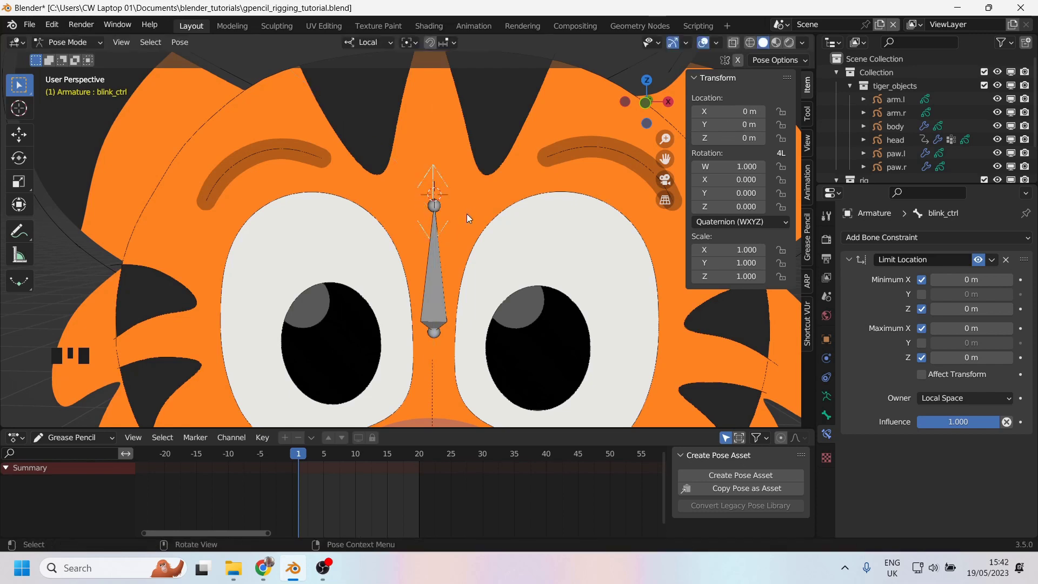
Enable the Maximum Y limit and pull the bone down about 1.16 m on local Y.
{"action": "left_click", "coordinate": [919, 343]}
{"action": "key", "text": "g"}
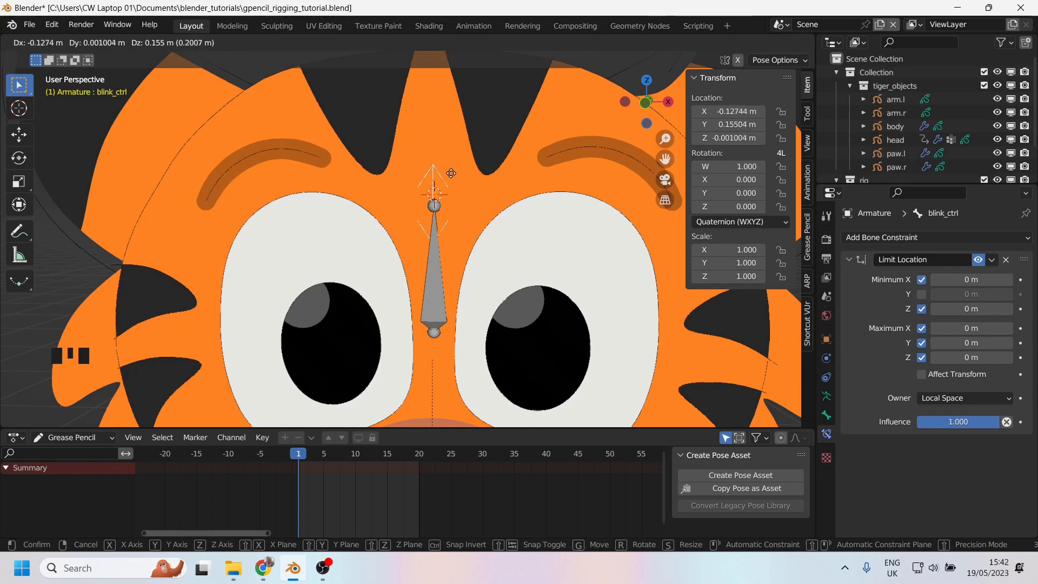
{"action": "right_click", "coordinate": [452, 180]}
{"action": "middle_click_drag", "start_coordinate": [453, 180], "coordinate": [424, 121], "text": "shift"}
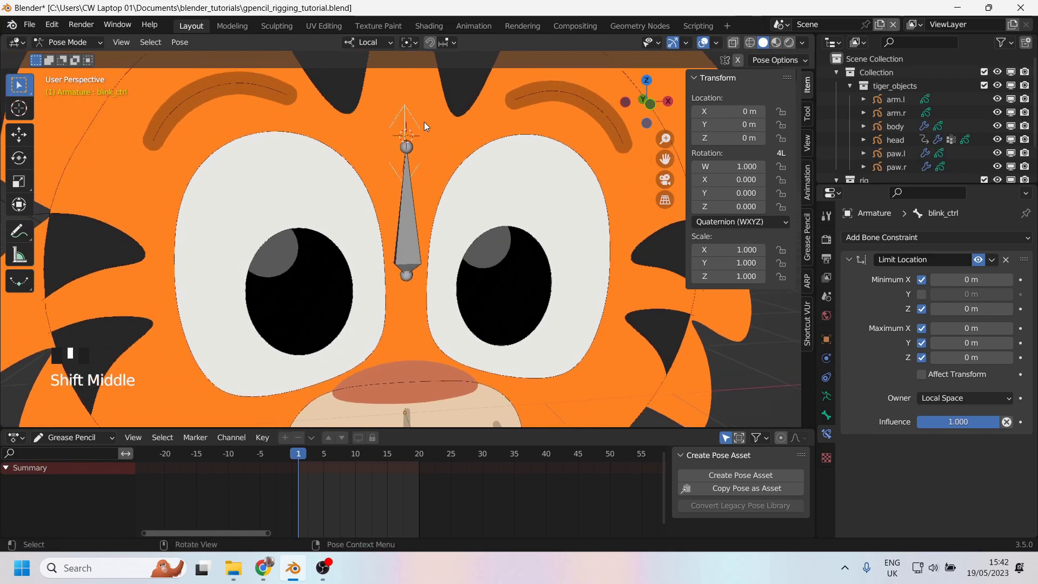
{"action": "key", "text": "g"}
{"action": "key", "text": "y"}
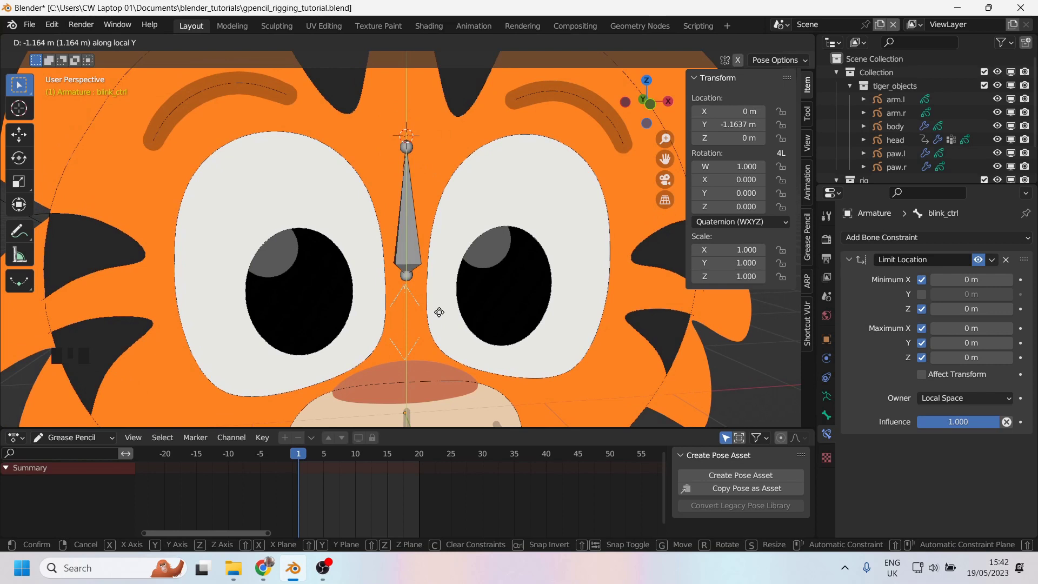
{"action": "left_click", "coordinate": [439, 312]}
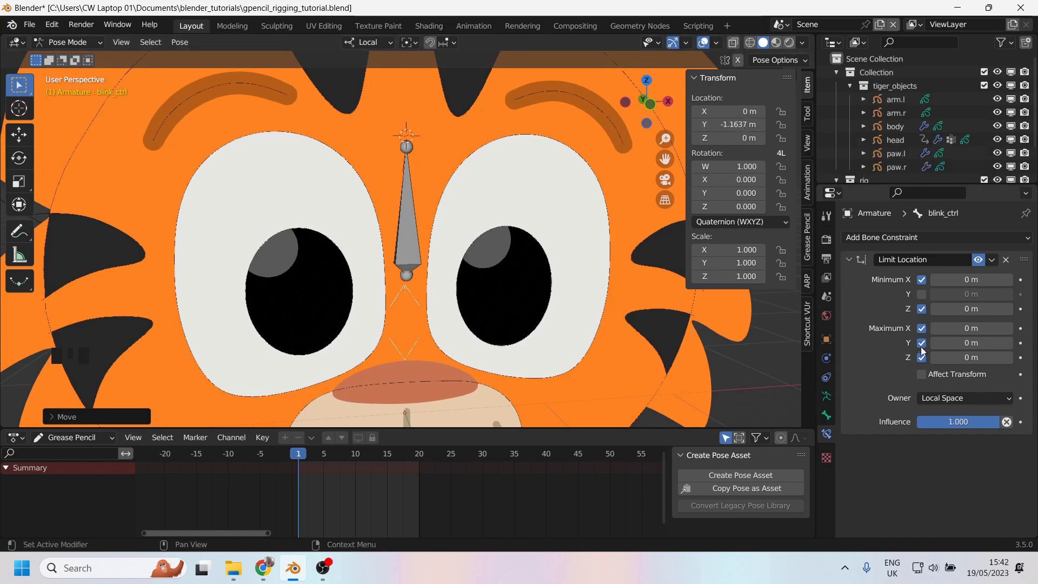
Enable the Minimum Y limit and set it to -1.2 m.
{"action": "left_click", "coordinate": [921, 294]}
{"action": "left_click", "coordinate": [981, 294]}
{"action": "type", "text": "-1"}
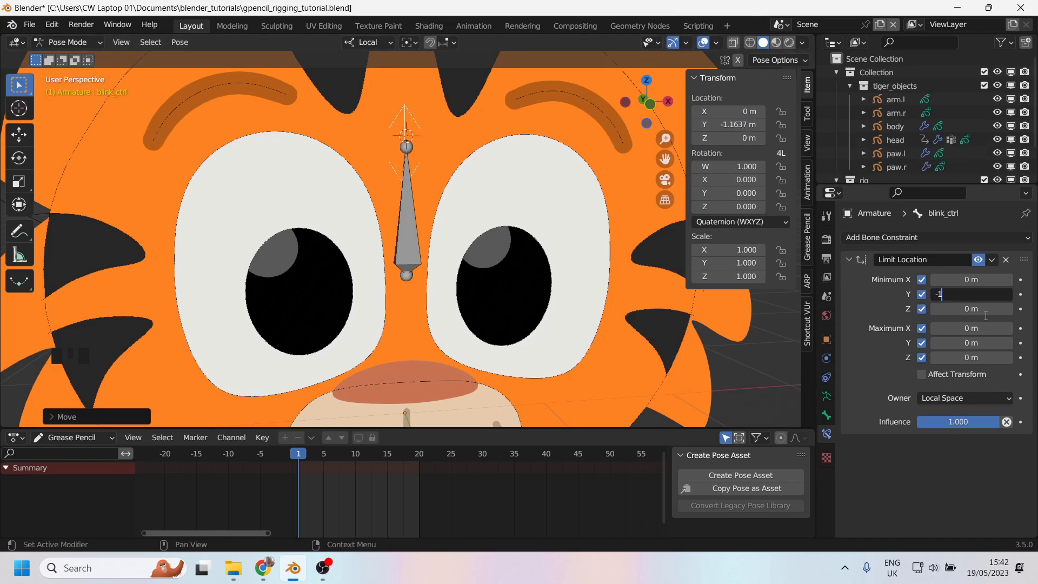
{"action": "type", "text": ".2"}
{"action": "key", "text": "Return"}
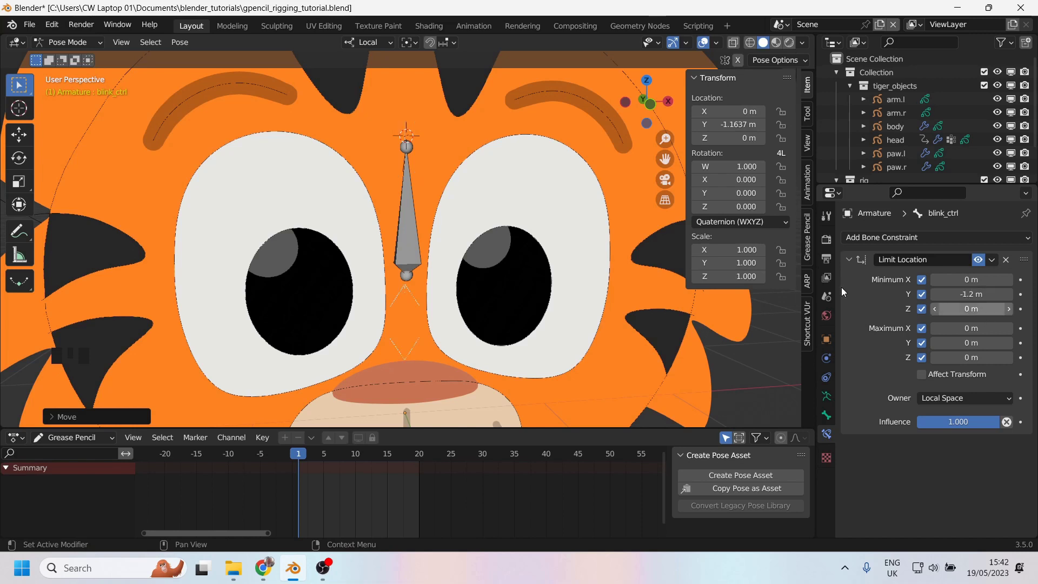
{"action": "key", "text": "g"}
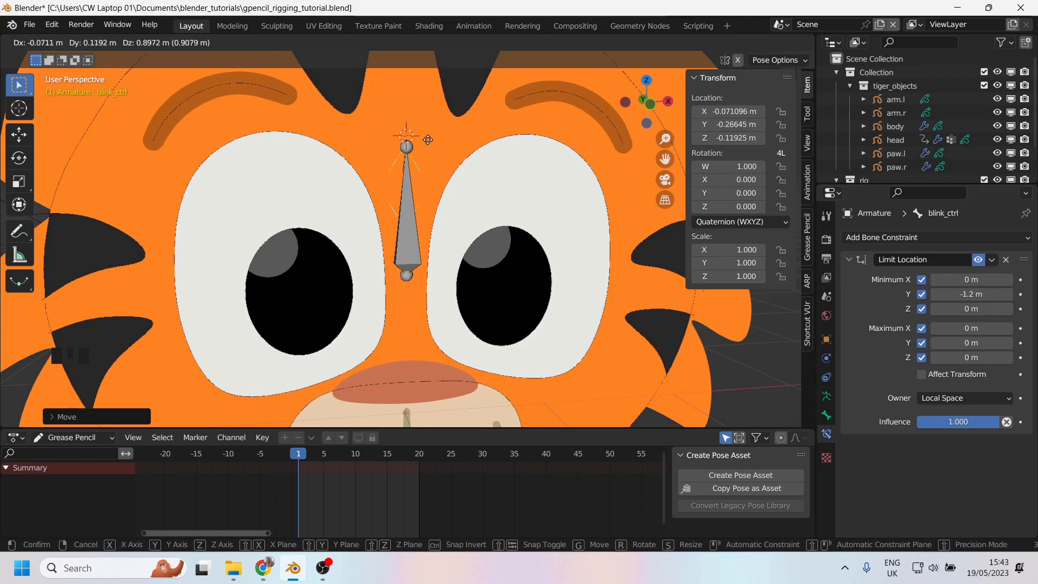
{"action": "right_click", "coordinate": [405, 133]}
{"action": "scroll", "coordinate": [430, 255], "scroll_direction": "up", "scroll_amount": 2}
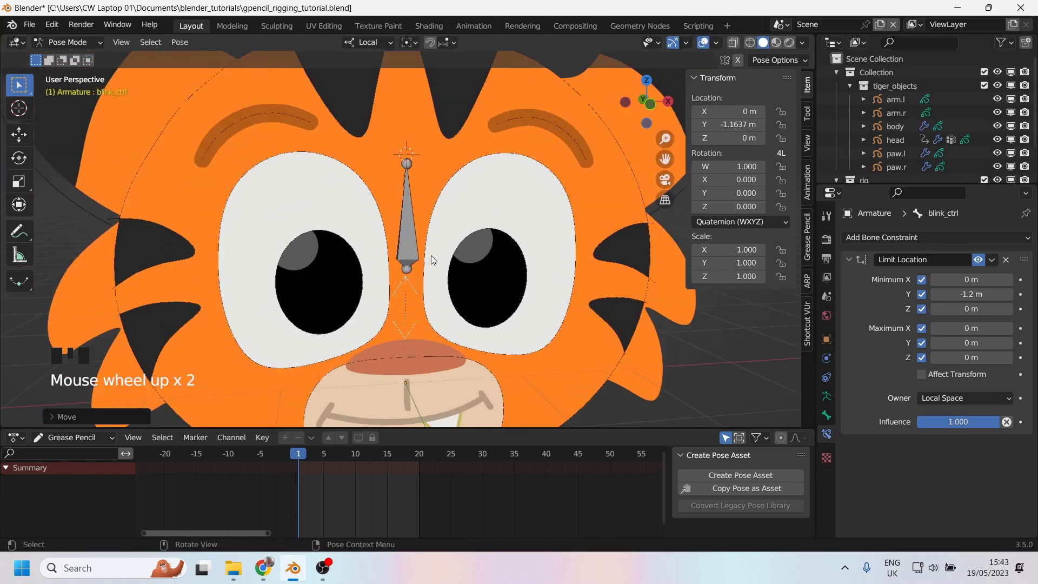
{"action": "mouse_move", "coordinate": [430, 255]}
{"action": "middle_mouse_down"}
{"action": "mouse_move", "coordinate": [404, 267]}
{"action": "mouse_move", "coordinate": [446, 268]}
{"action": "middle_mouse_up"}
{"action": "key", "text": "g"}
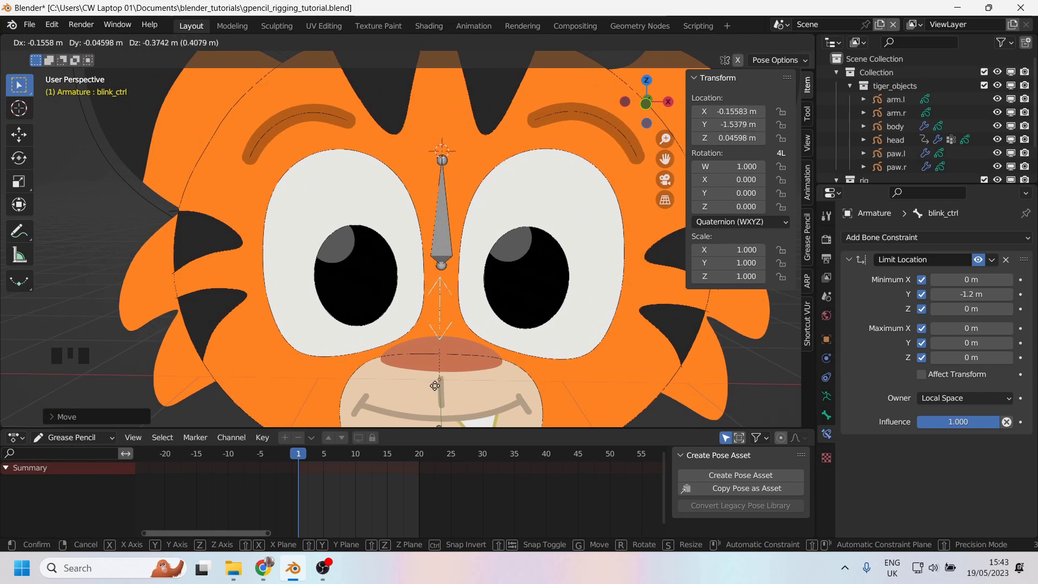
{"action": "right_click", "coordinate": [475, 177]}
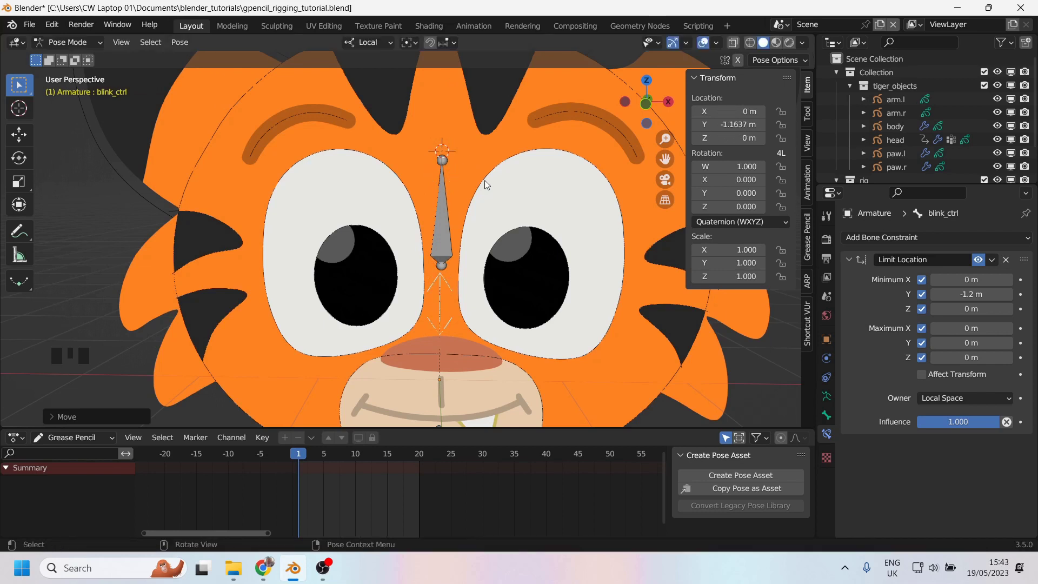
{"action": "key", "text": "g"}
{"action": "middle_click", "coordinate": [448, 270]}
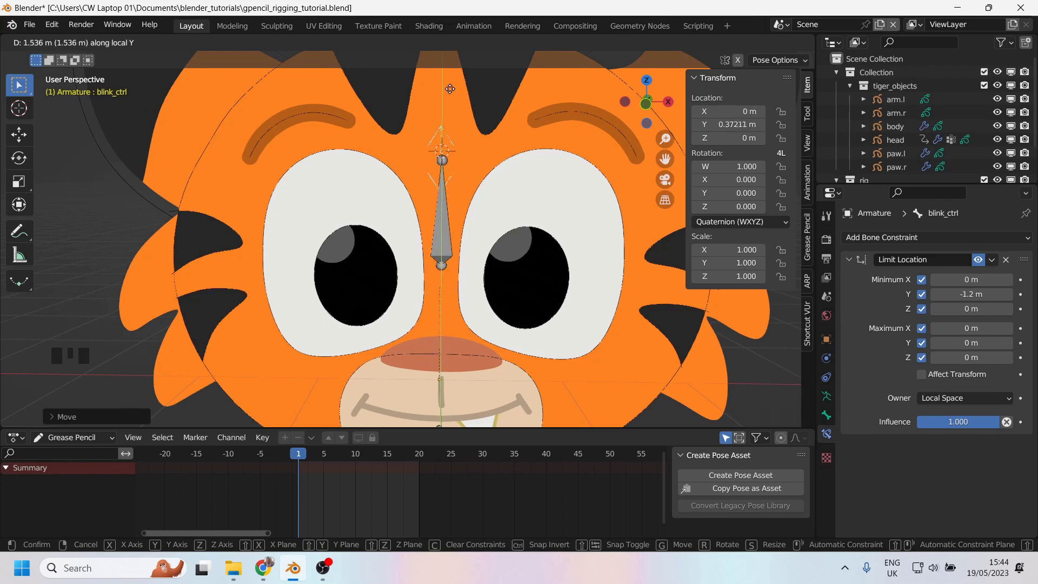
Confirm the bone at -1.1637 m local Y, then test-move it within the clamped range.
{"action": "left_click", "coordinate": [442, 263]}
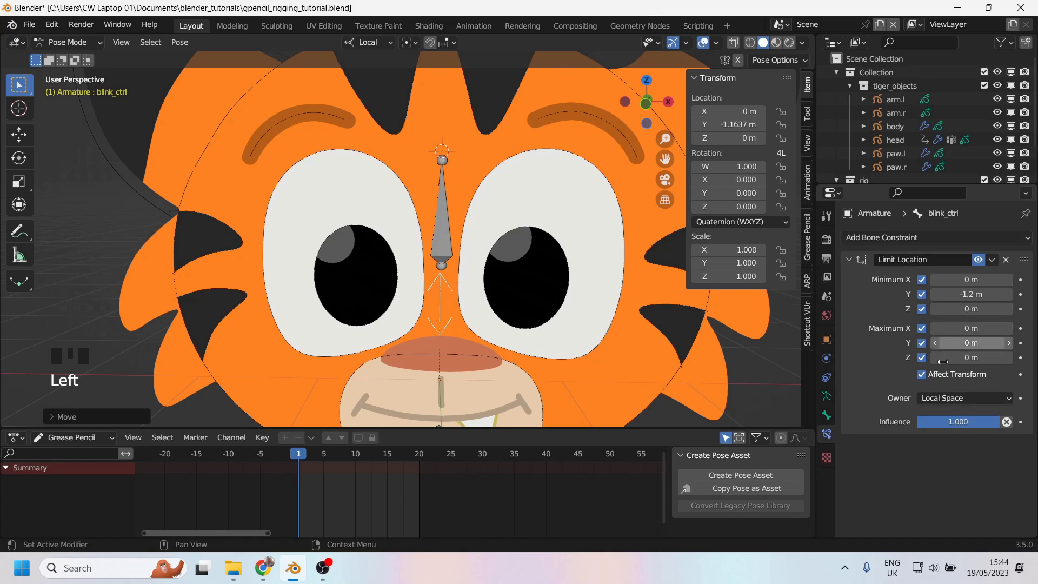
{"action": "key", "text": "g"}
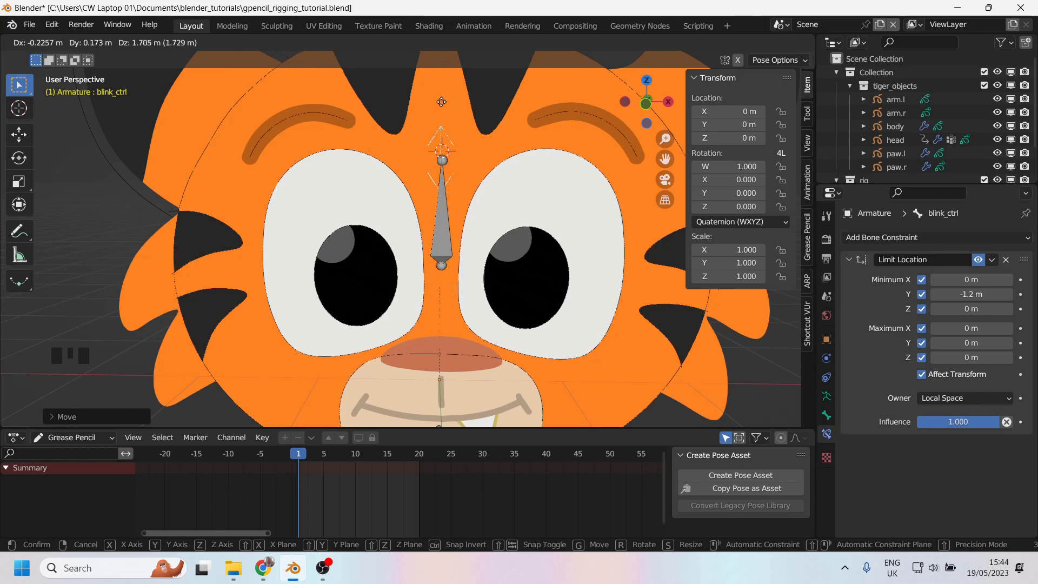
{"action": "left_click", "coordinate": [440, 233]}
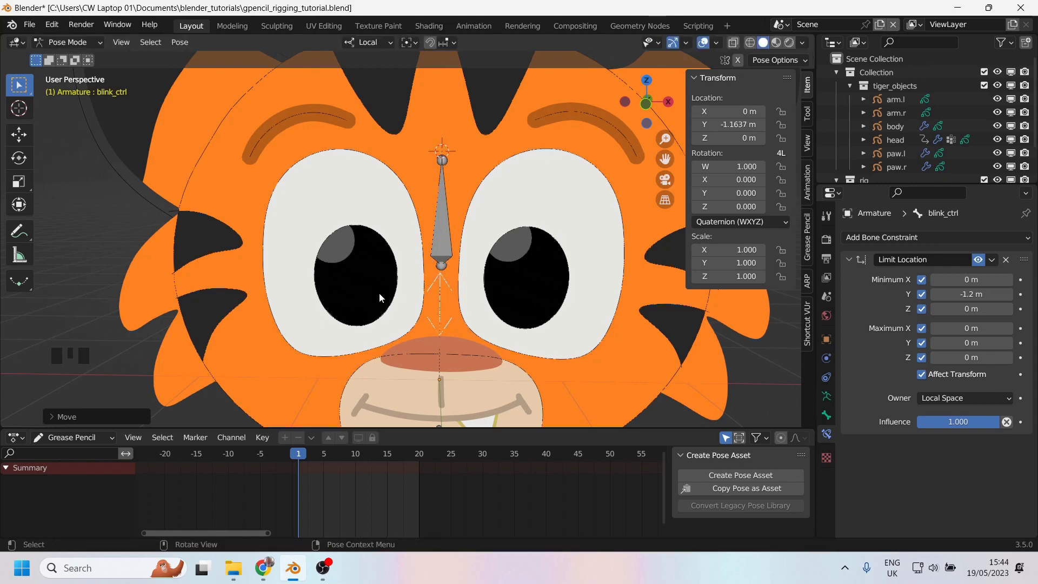
{"action": "middle_click_drag", "start_coordinate": [400, 297], "coordinate": [427, 255], "text": "alt"}
Set the blink_ctrl custom shape's Translation Z to 0.01 in Bone properties.
{"action": "scroll", "coordinate": [433, 317], "scroll_direction": "up", "scroll_amount": 2}
{"action": "scroll", "coordinate": [427, 264], "scroll_direction": "up", "scroll_amount": 1}
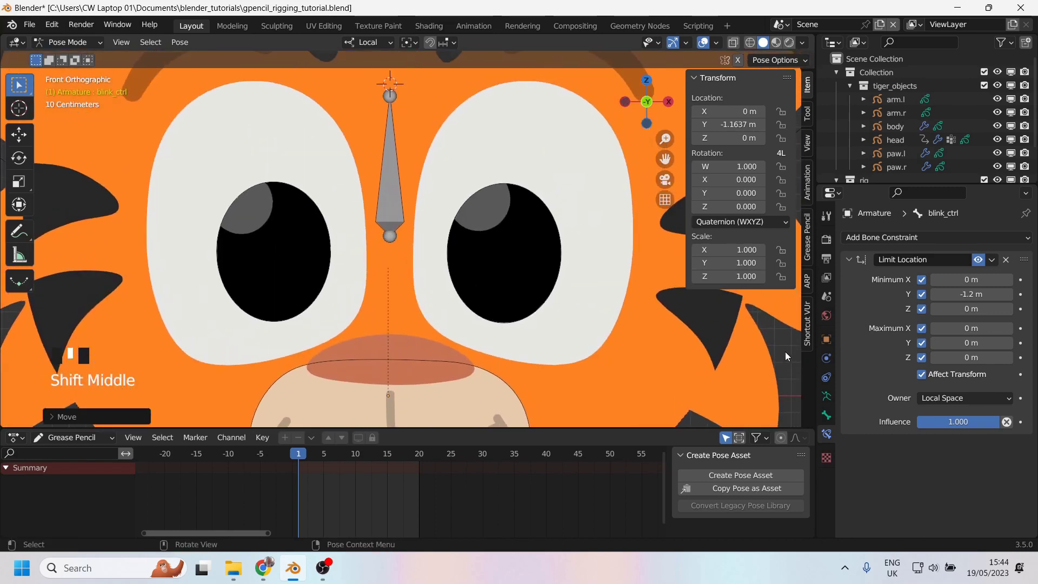
{"action": "left_click", "coordinate": [826, 415]}
{"action": "scroll", "coordinate": [892, 386], "scroll_direction": "down", "scroll_amount": 5}
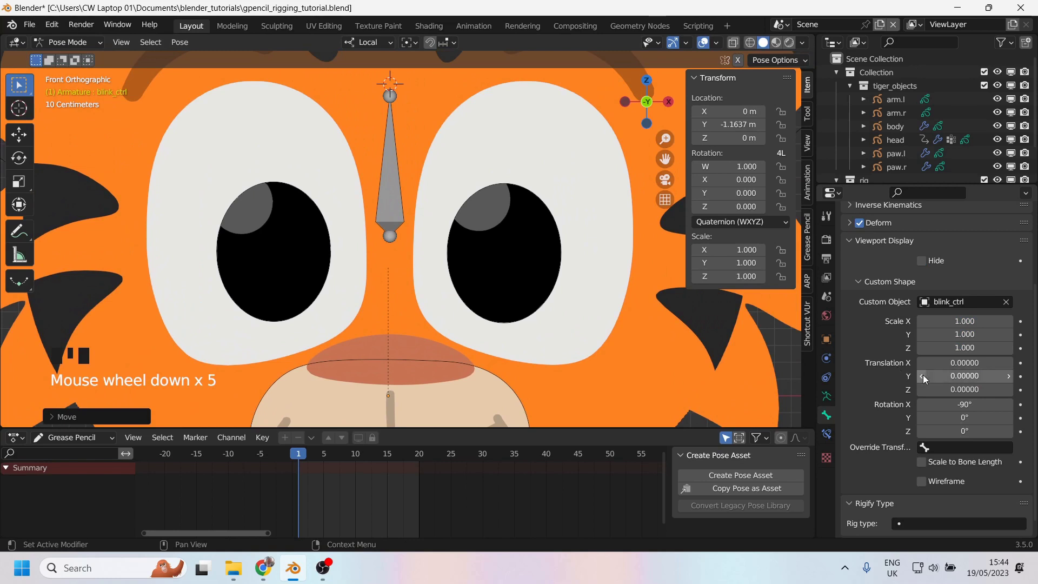
{"action": "left_click", "coordinate": [1008, 390]}
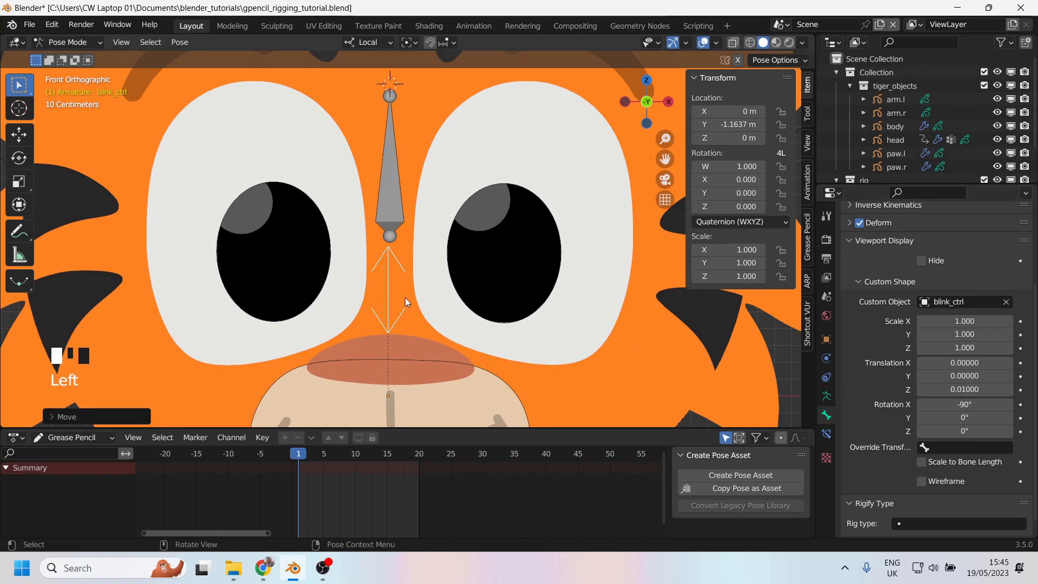
{"action": "scroll", "coordinate": [526, 302], "scroll_direction": "down", "scroll_amount": 1}
{"action": "middle_click_drag", "start_coordinate": [486, 305], "coordinate": [442, 312]}
{"action": "scroll", "coordinate": [443, 305], "scroll_direction": "down", "scroll_amount": 2}
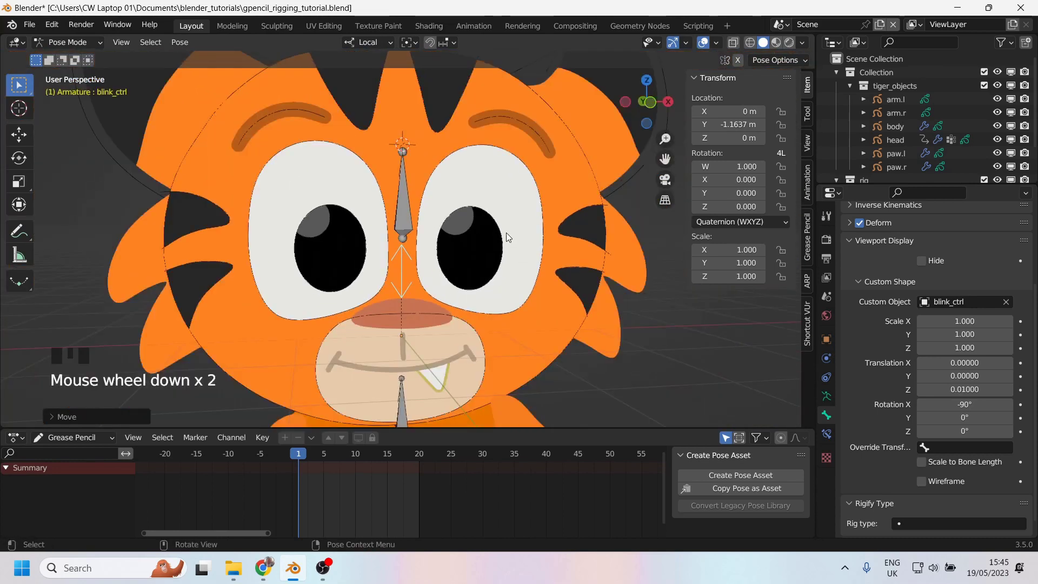